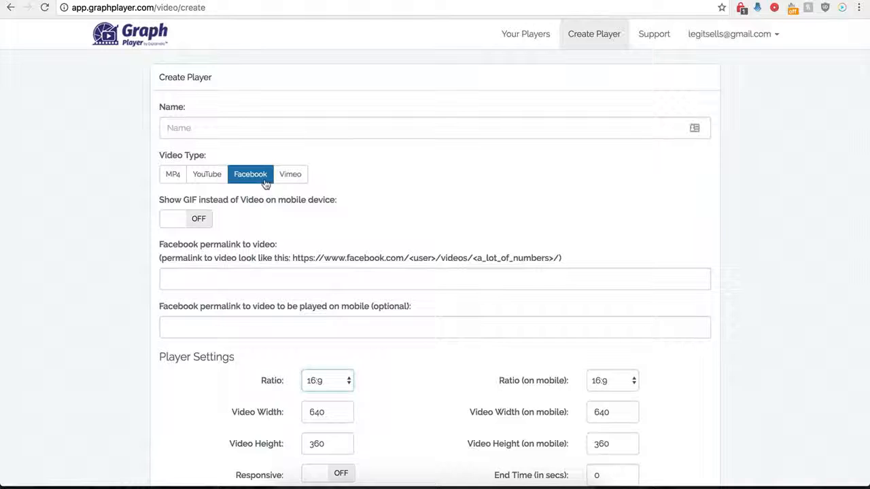
# Step: Name the new player "Demo Name" and choose Facebook as its video type
pyautogui.scroll(-1, 153, 293)
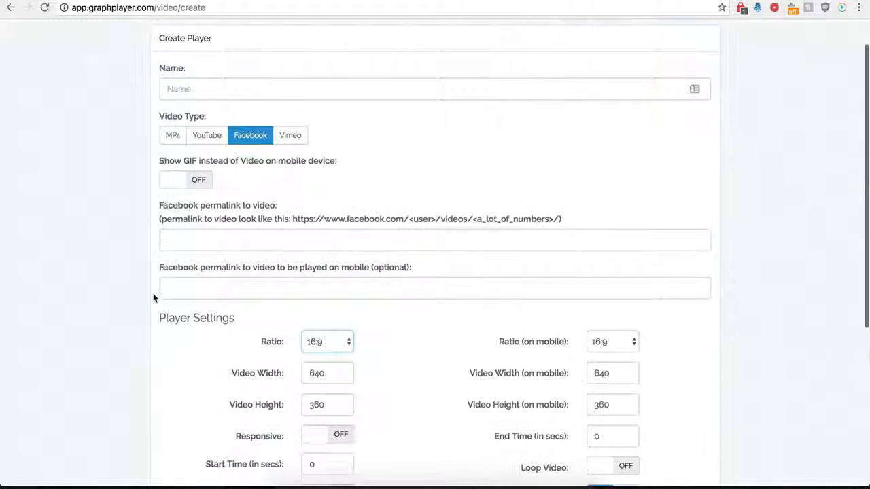
pyautogui.click(235, 88)
pyautogui.write('Demo Name')
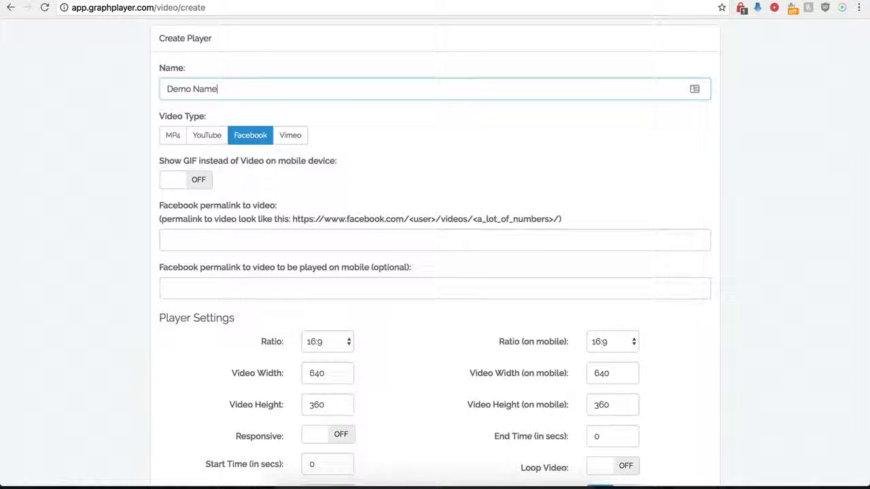
pyautogui.click(245, 140)
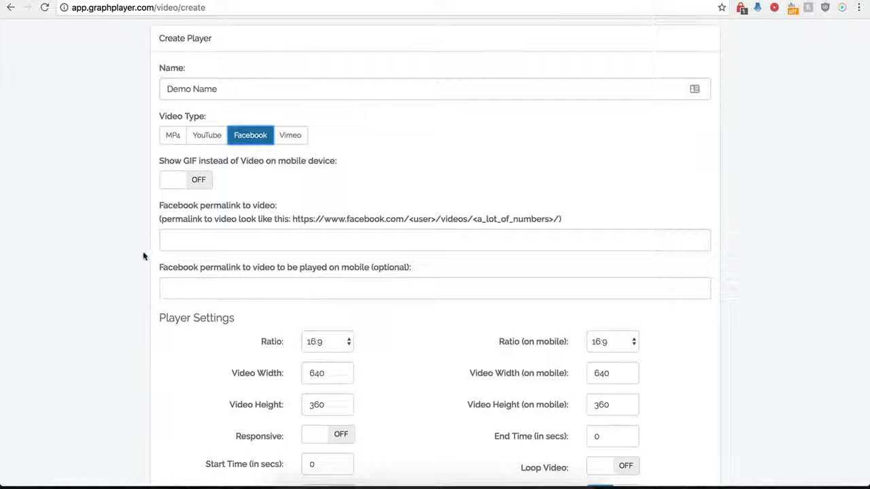
# Step: Copy the address of the INSIDER dessert "Creative Cakes" video on Facebook and paste it as the player's Facebook permalink
pyautogui.scroll(-1, 166, 225)
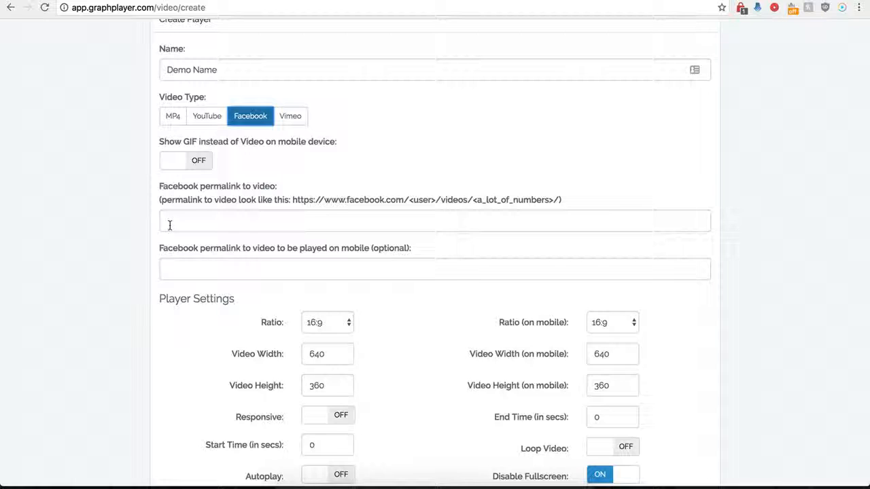
pyautogui.click(170, 225)
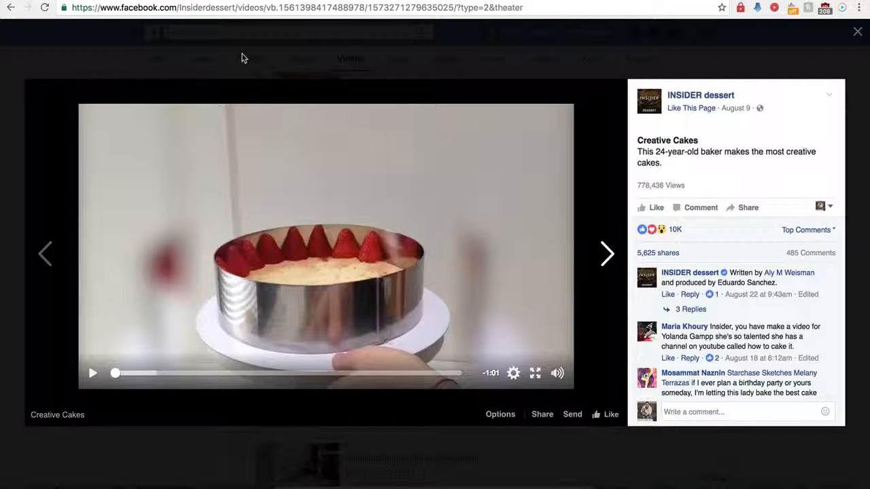
pyautogui.click(256, 12)
pyautogui.press('super+c')
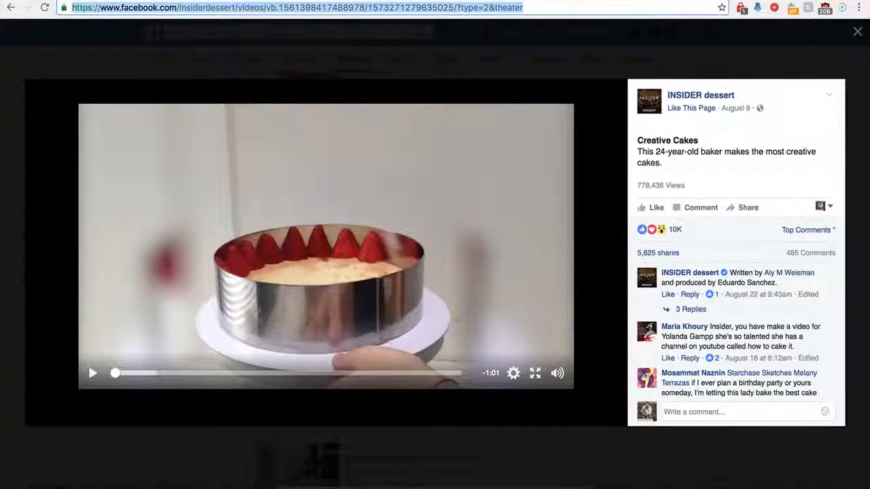
pyautogui.hotkey('ctrl', 'Tab')
pyautogui.press('super+v')
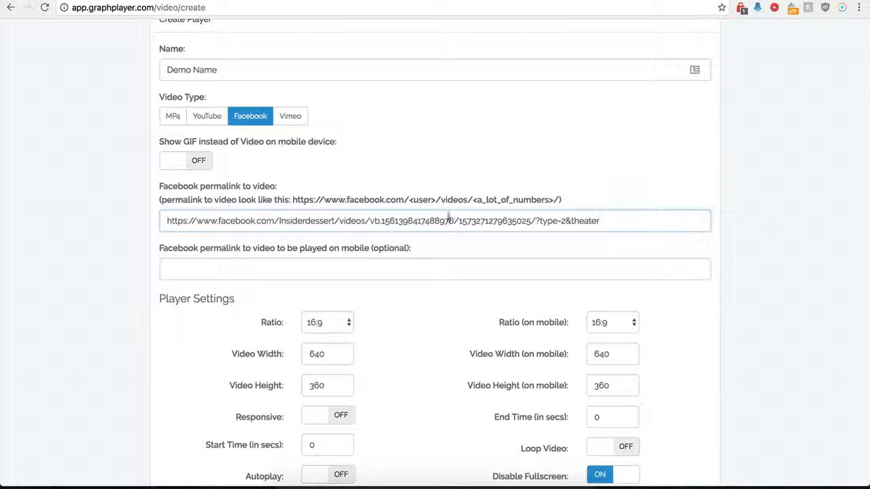
# Step: Remove "?type=2&theater" from the end of the Facebook video permalink
pyautogui.moveTo(615, 220); pyautogui.dragTo(540, 221)
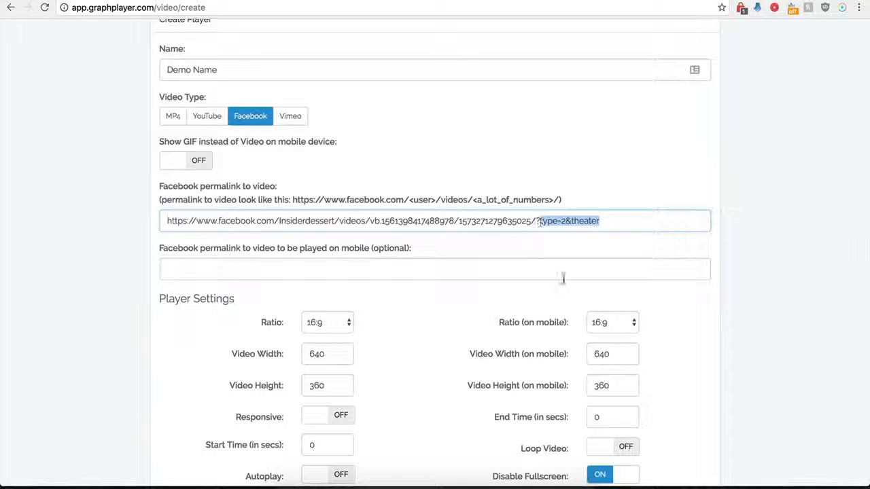
pyautogui.press('BackSpace')
pyautogui.press('BackSpace')
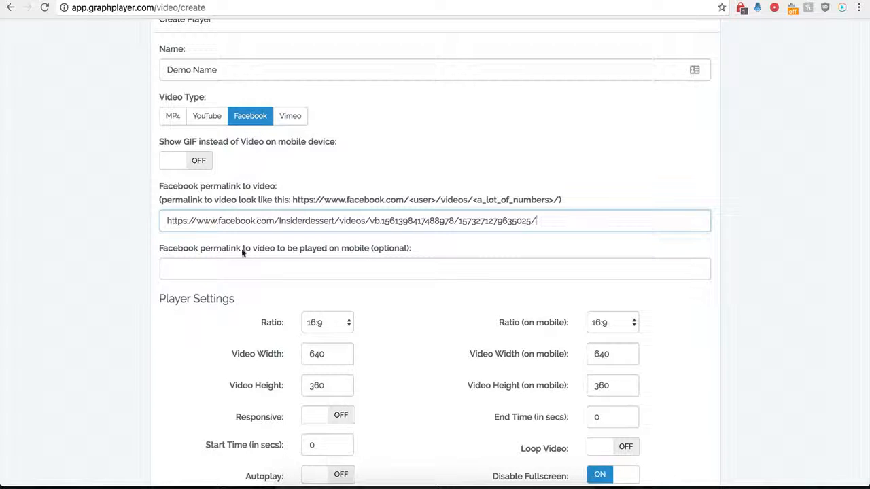
pyautogui.click(217, 273)
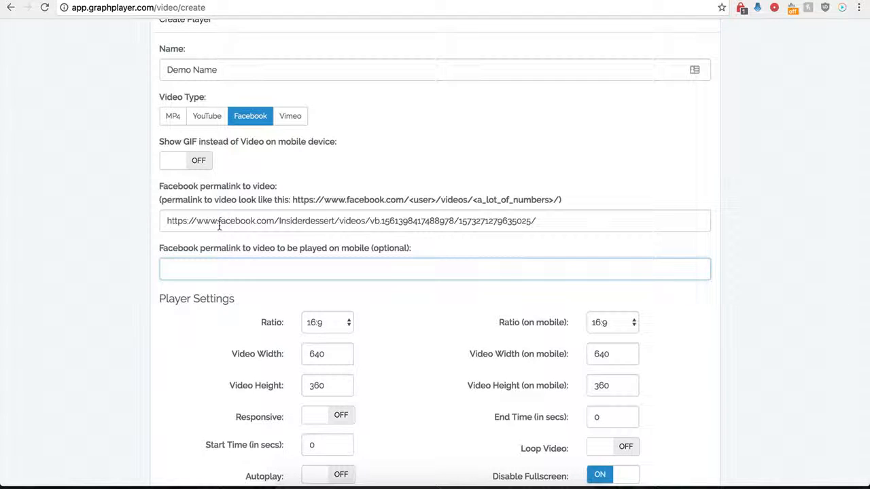
pyautogui.moveTo(246, 219); pyautogui.dragTo(380, 221)
pyautogui.click(243, 222)
pyautogui.moveTo(187, 221); pyautogui.dragTo(386, 219)
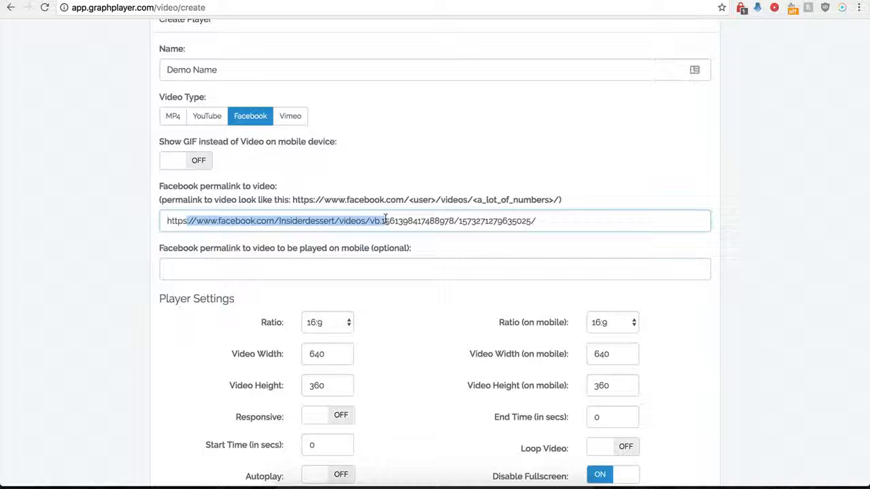
pyautogui.click(292, 269)
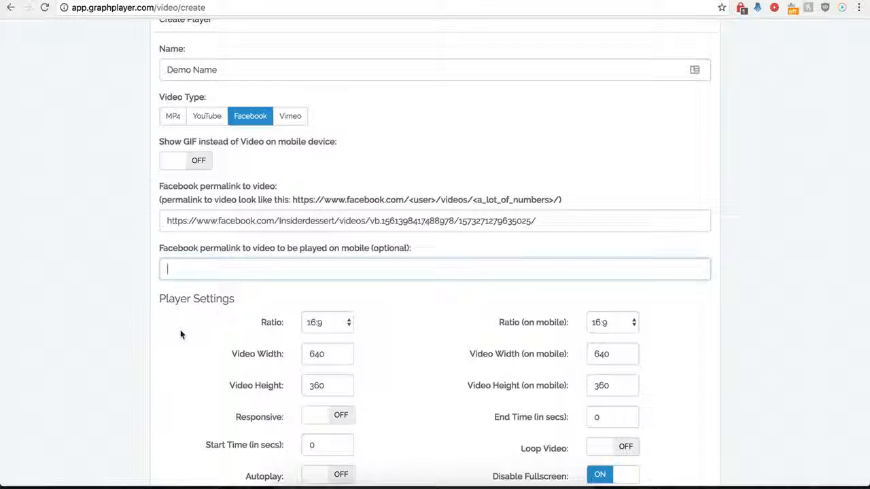
# Step: Review the ratio choices for the desktop and mobile player, keeping 16:9 for both
pyautogui.scroll(-1, 180, 330)
pyautogui.scroll(-5, 181, 334)
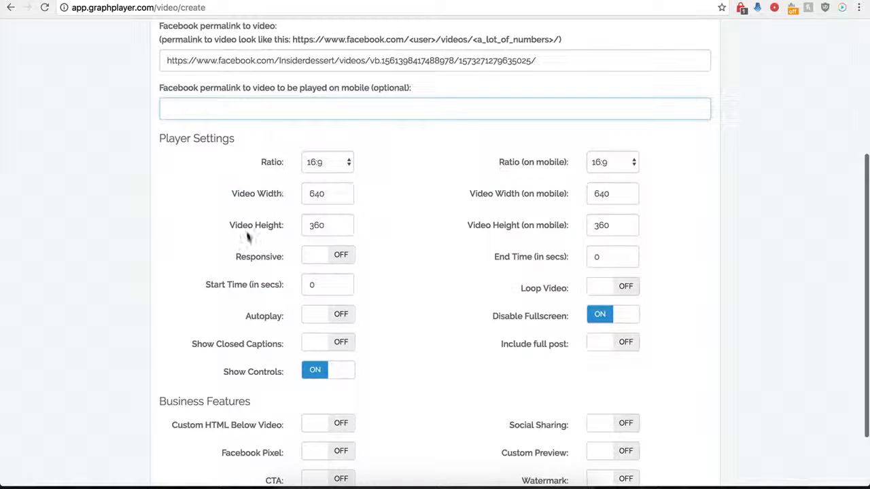
pyautogui.click(341, 163)
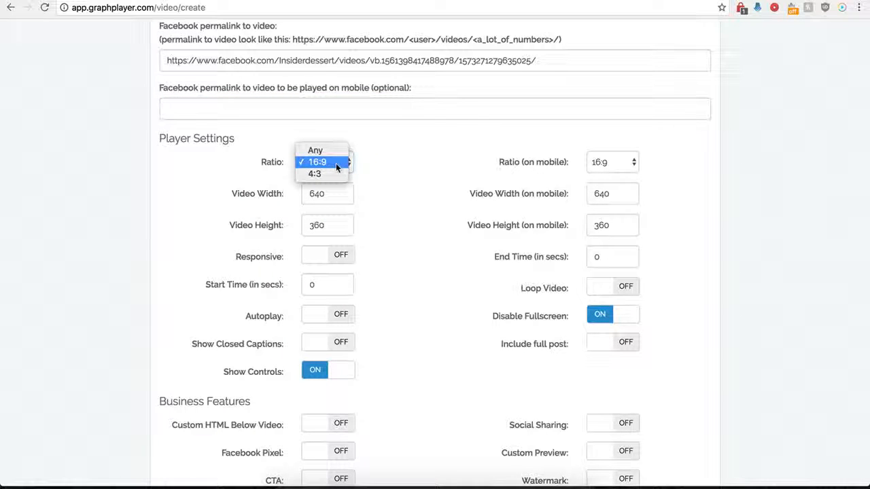
pyautogui.click(324, 164)
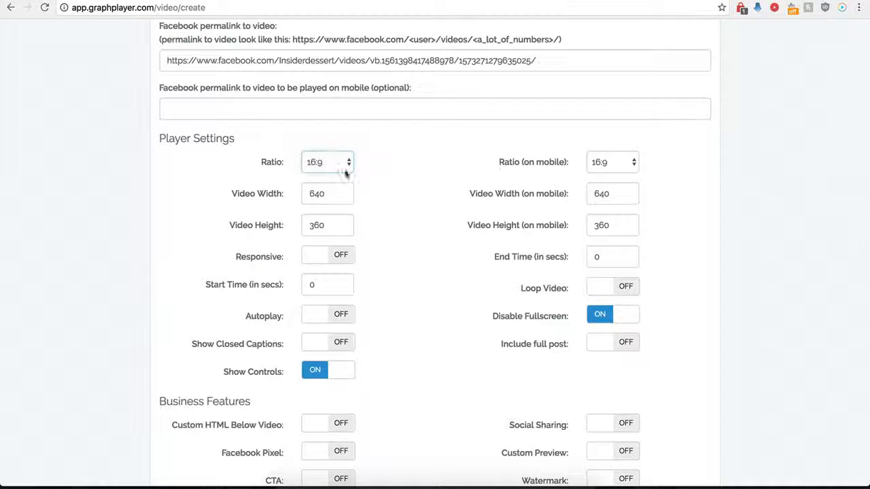
pyautogui.click(619, 166)
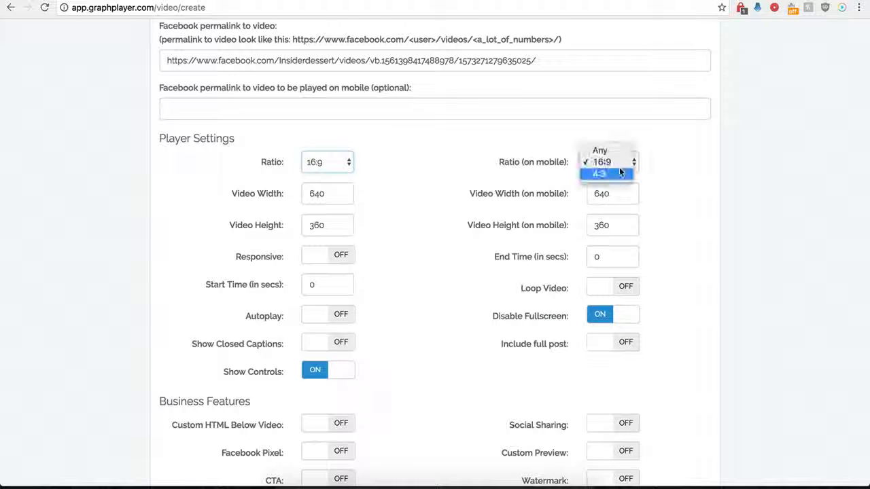
pyautogui.click(493, 161)
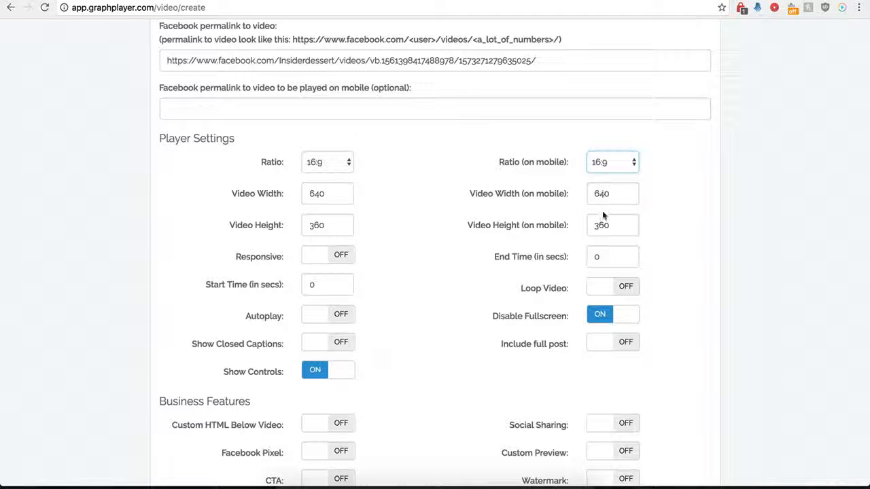
pyautogui.click(337, 256)
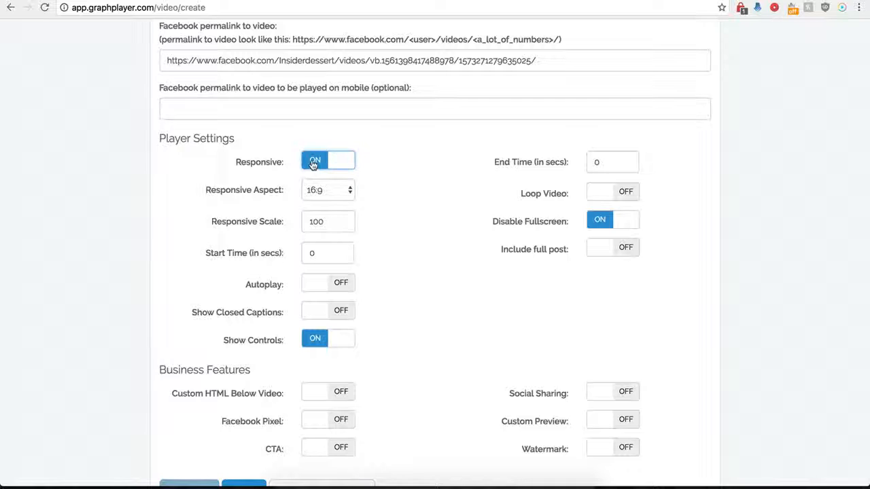
pyautogui.click(312, 161)
pyautogui.click(337, 255)
pyautogui.click(316, 170)
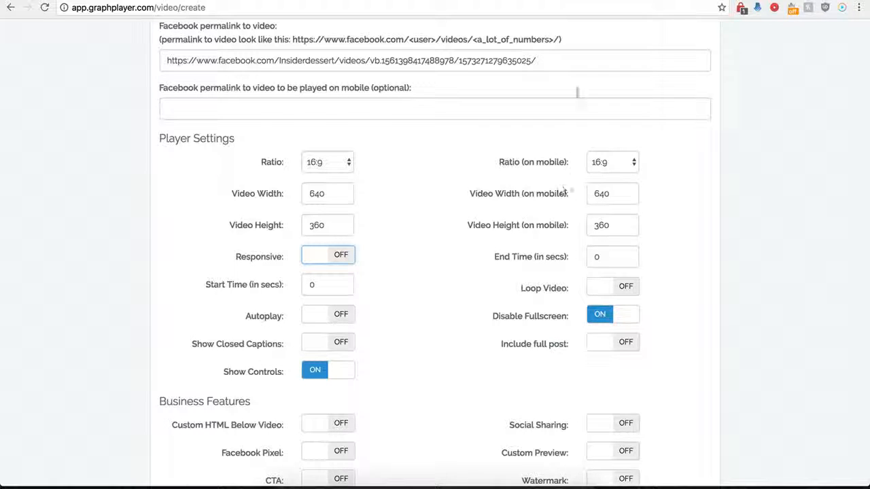
pyautogui.click(636, 0)
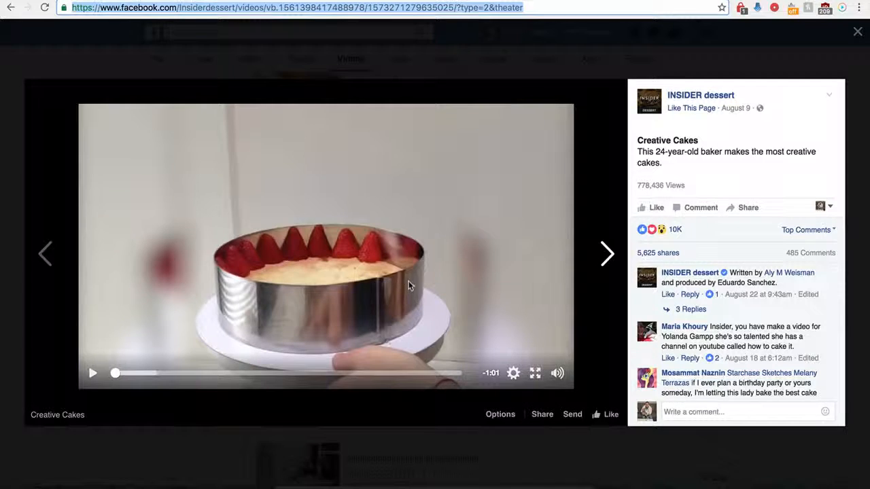
pyautogui.click(503, 1)
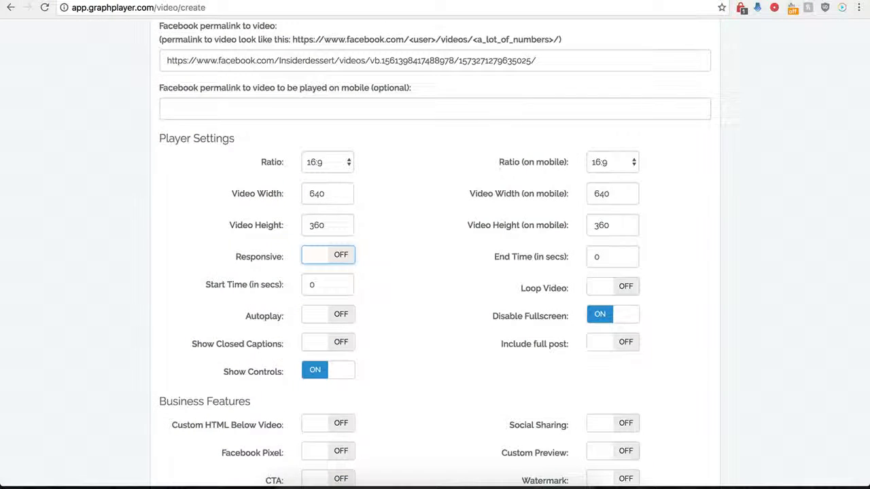
# Step: Set the video's start time to 1 second and its end time to 30 seconds
pyautogui.click(324, 288)
pyautogui.doubleClick(322, 289)
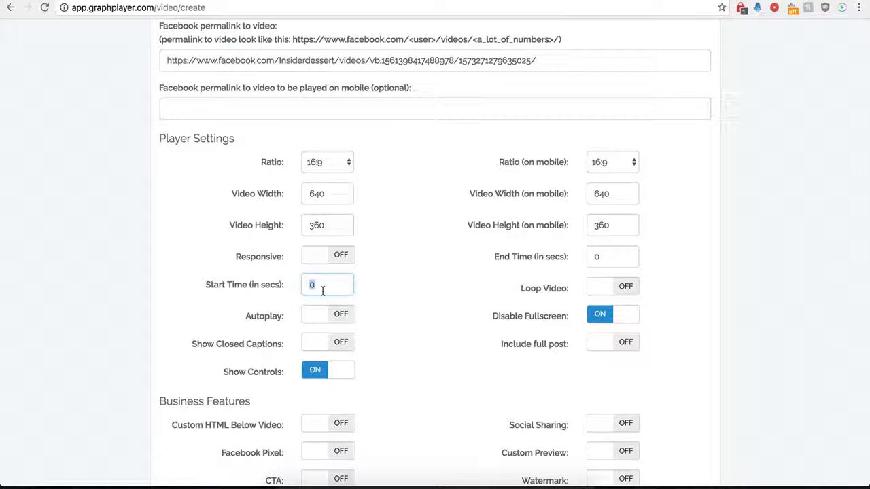
pyautogui.write('1')
pyautogui.moveTo(618, 256); pyautogui.dragTo(589, 257)
pyautogui.write('30')
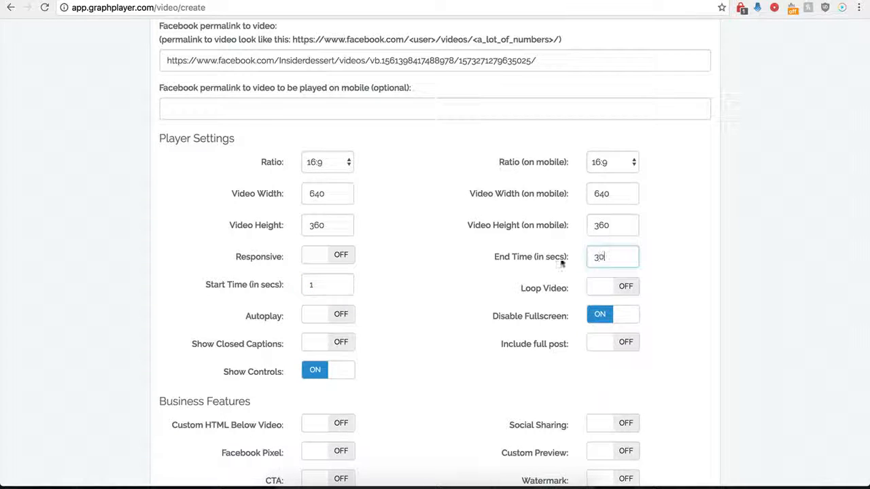
pyautogui.click(429, 276)
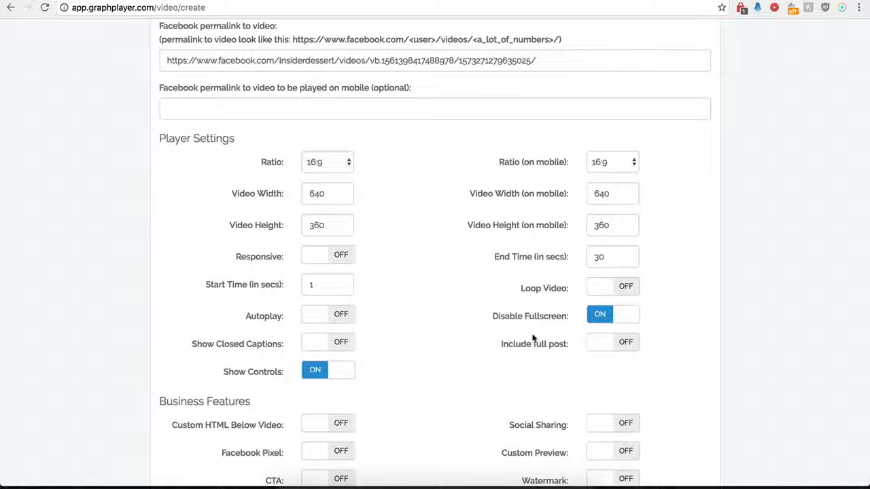
pyautogui.scroll(1, 448, 295)
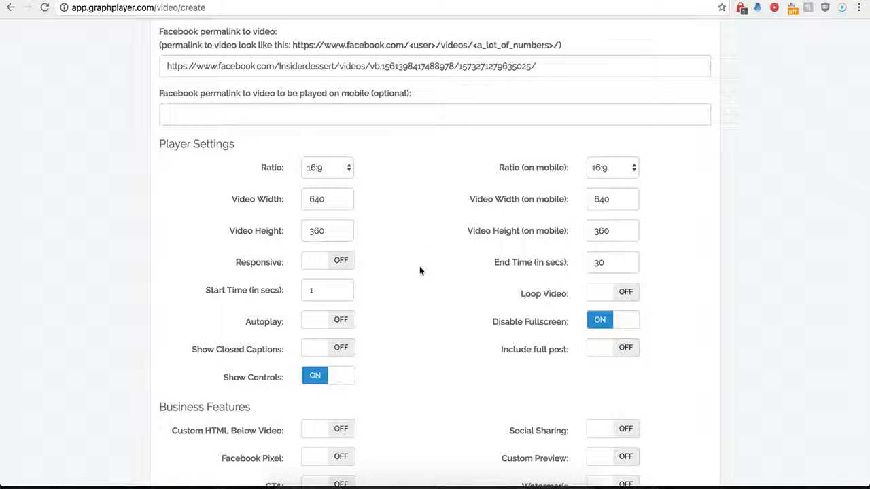
pyautogui.click(620, 356)
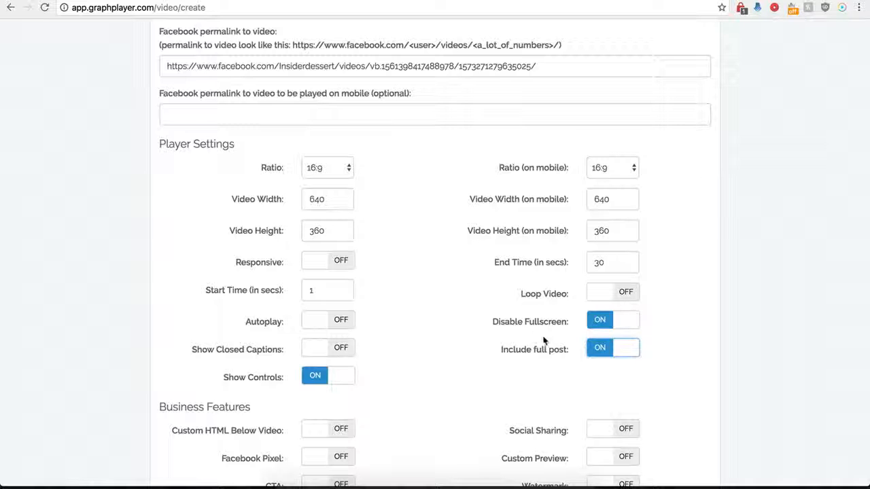
pyautogui.click(600, 350)
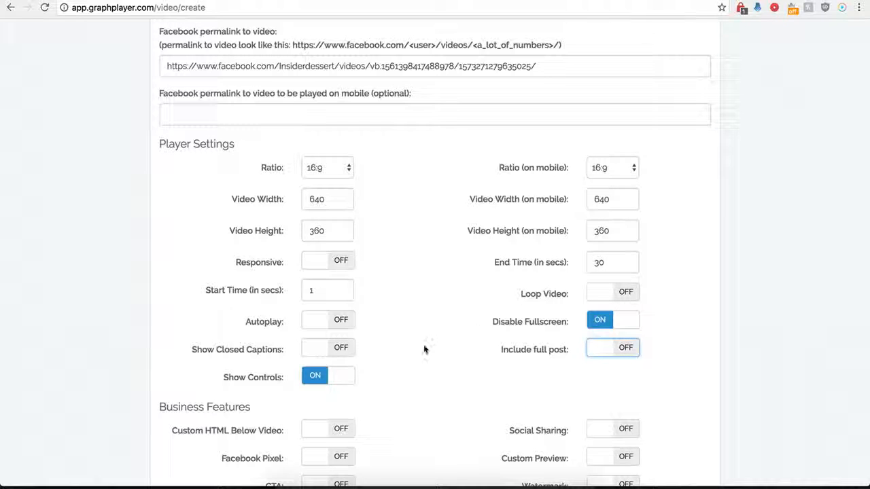
# Step: Save the player and copy its secure embed code
pyautogui.scroll(-3, 423, 344)
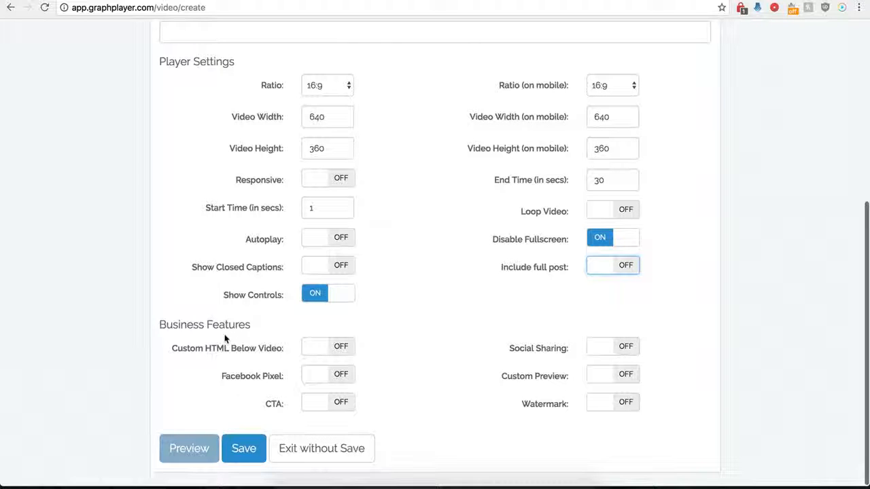
pyautogui.click(243, 446)
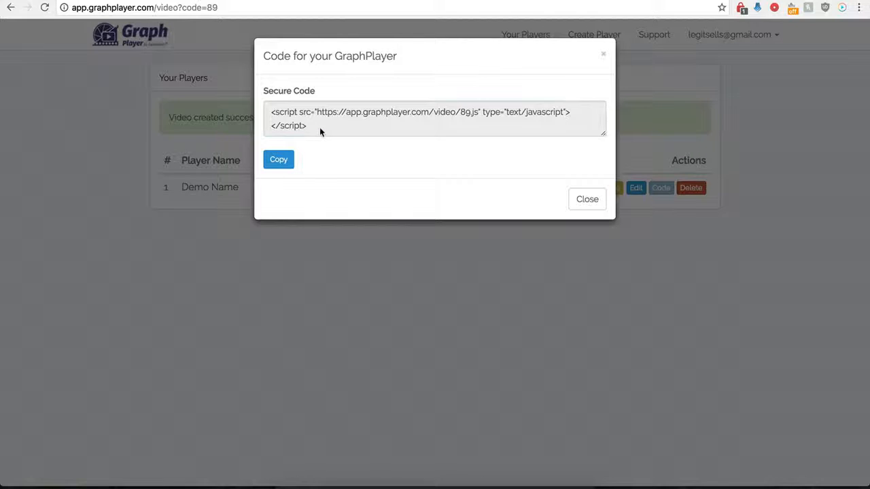
pyautogui.moveTo(319, 127); pyautogui.dragTo(267, 114)
pyautogui.press('super+c')
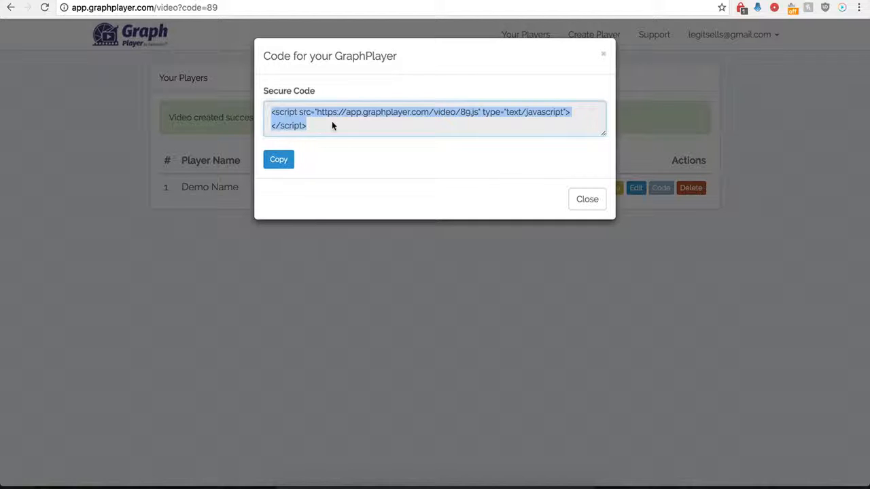
# Step: Switch to WordPress, paste the player's embed code into the "Hello world!" post's text, and update the post
pyautogui.click(238, 1)
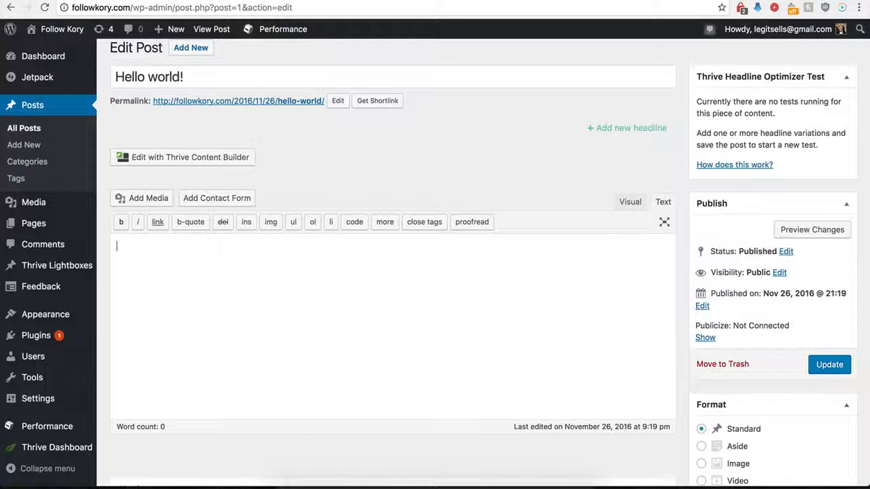
pyautogui.press('super+v')
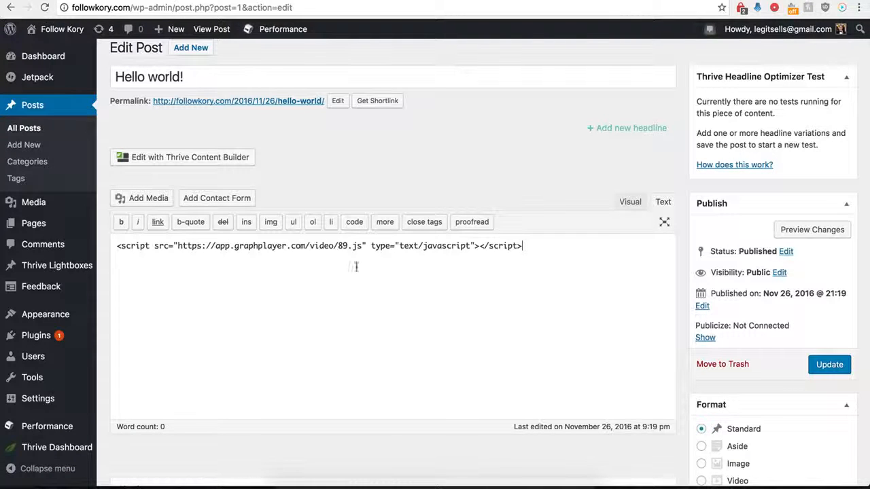
pyautogui.click(831, 372)
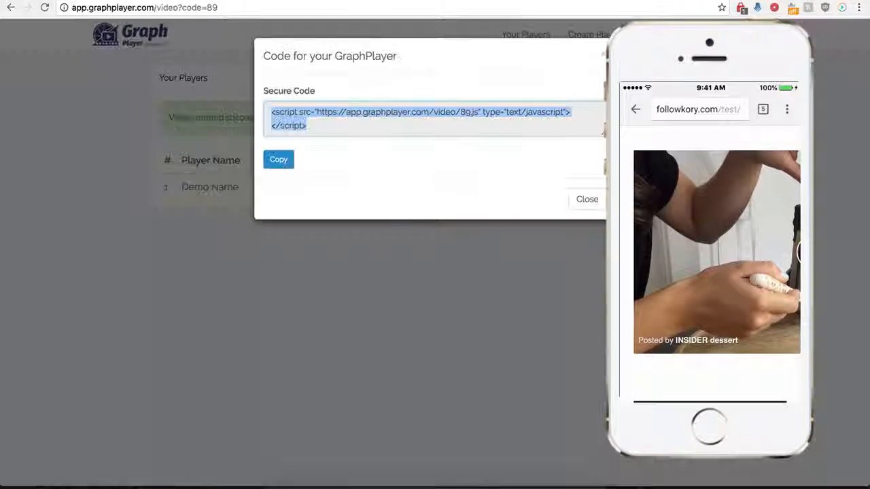
# Step: Close the code dialog, open the Demo Name player for editing, and enable showing a GIF instead of video on mobile devices
pyautogui.click(578, 204)
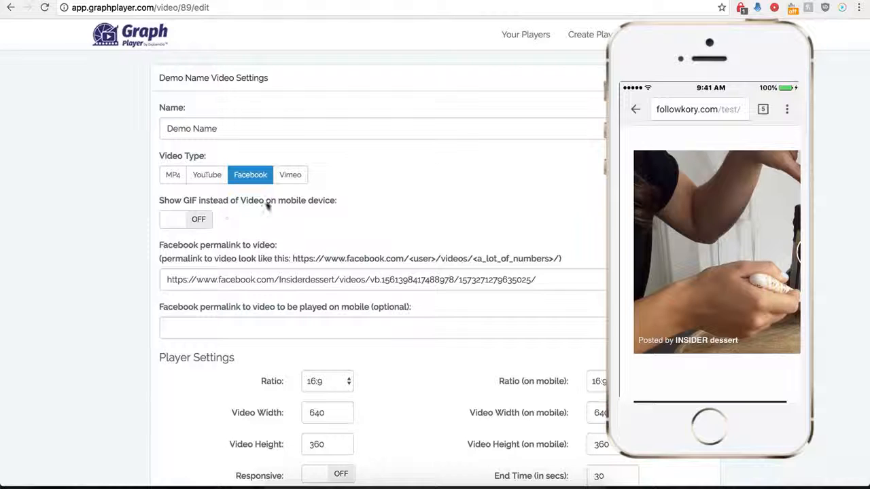
pyautogui.click(200, 219)
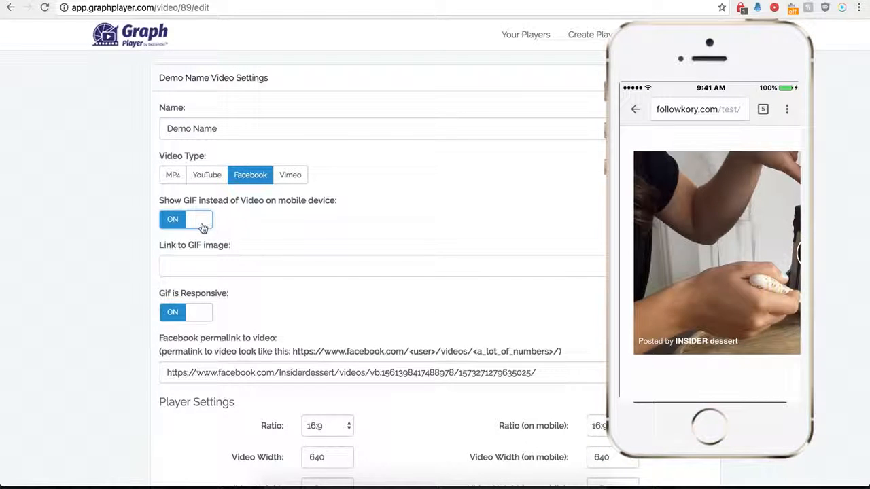
# Step: Switch to the cake GIF's GIPHY page and copy its Giphy link
pyautogui.click(203, 265)
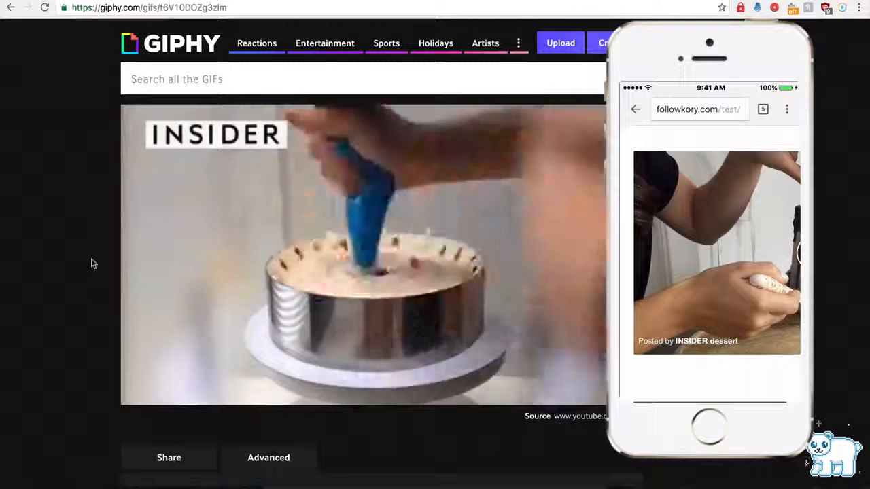
pyautogui.scroll(-2, 90, 276)
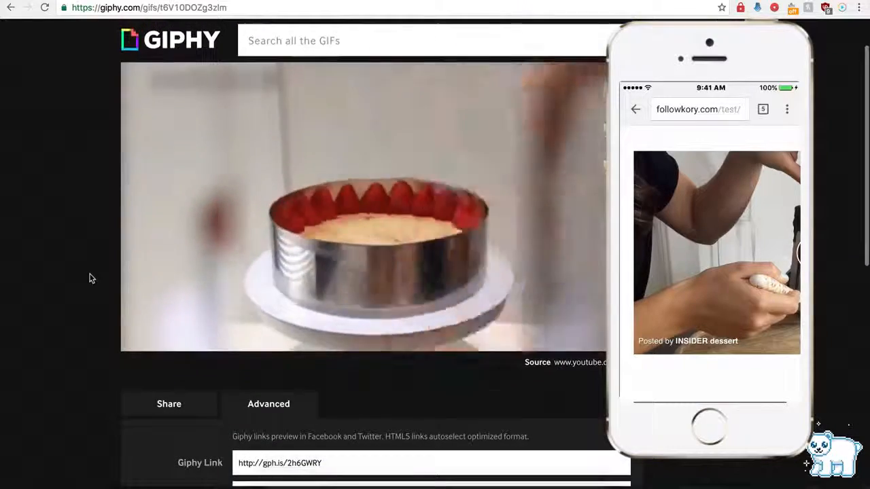
pyautogui.scroll(-3, 204, 289)
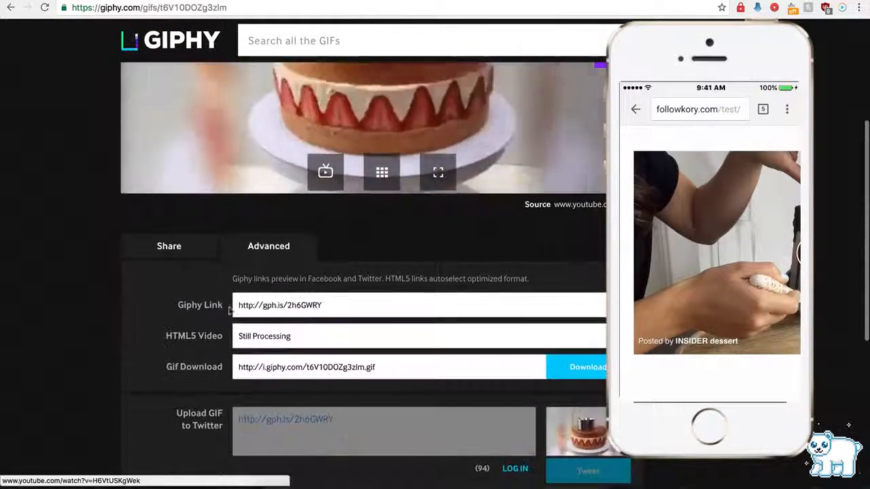
pyautogui.click(269, 306)
pyautogui.hotkey('ctrl', 'c')
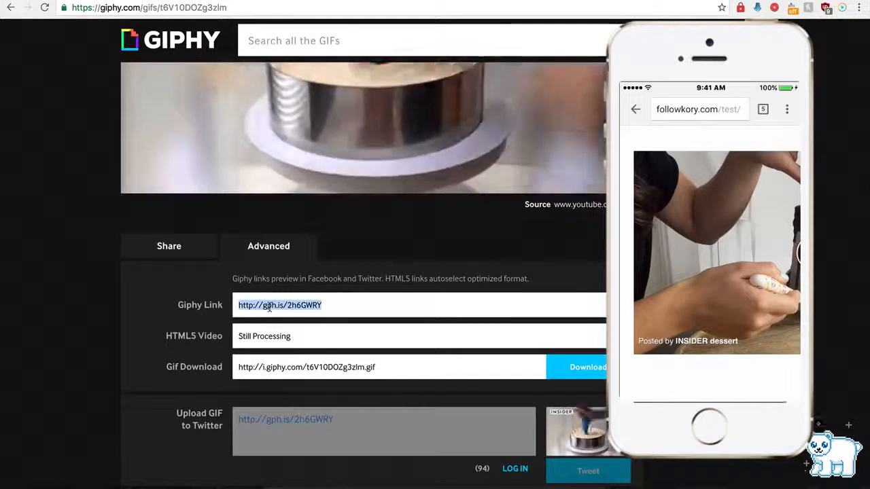
# Step: Return to the Demo Name player settings, paste the copied address as the link to the GIF image, and save the player
pyautogui.click(258, 1)
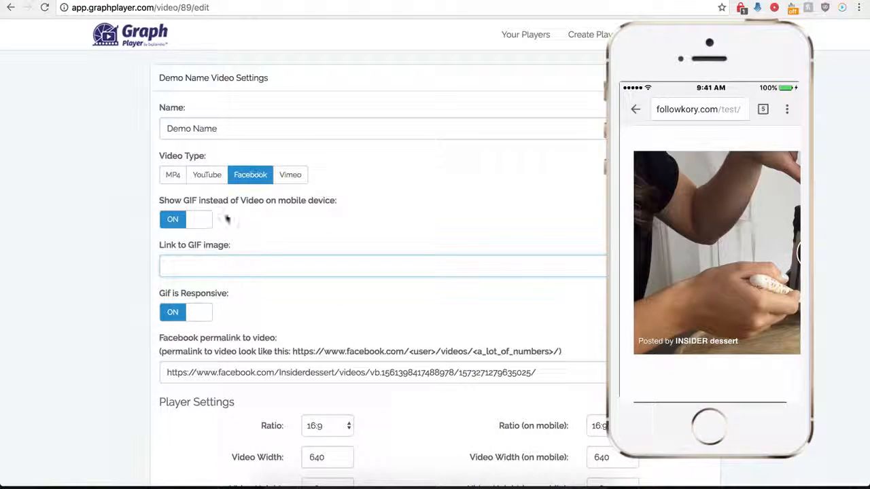
pyautogui.hotkey('ctrl', 'v')
pyautogui.scroll(-7, 130, 337)
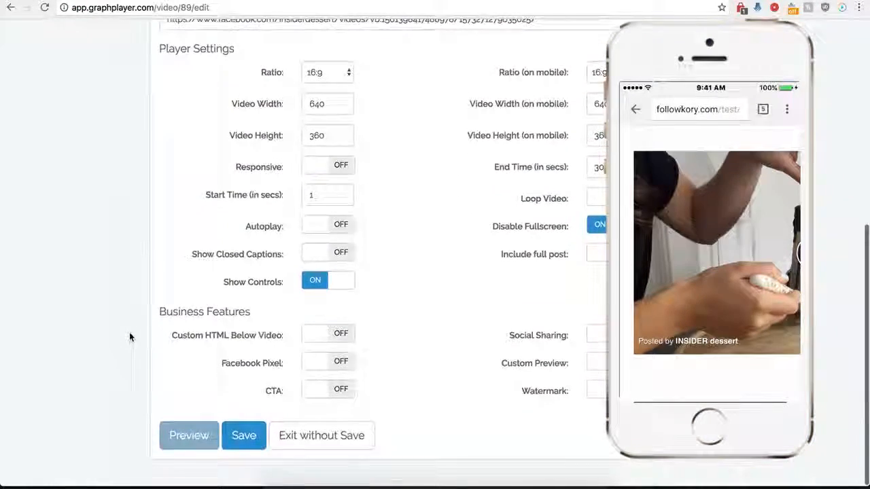
pyautogui.click(243, 447)
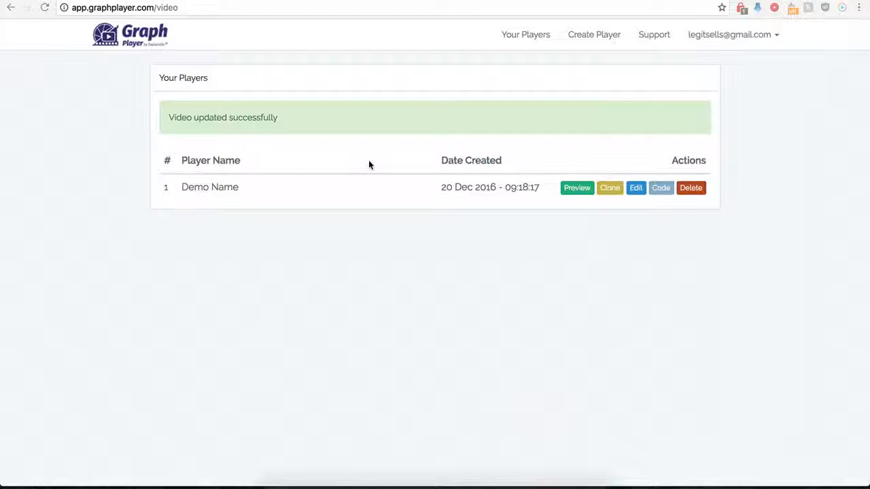
# Step: Open the Demo Name player for editing, turn on Include full post, and save it
pyautogui.click(634, 192)
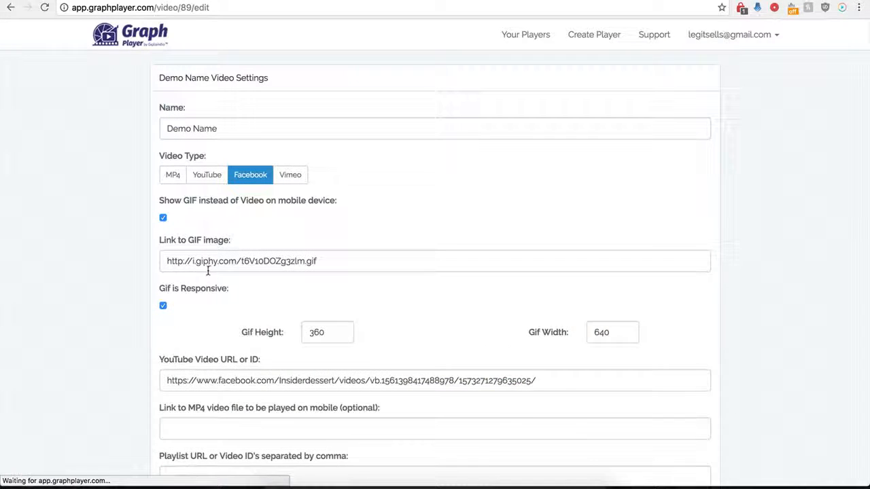
pyautogui.scroll(-1, 145, 328)
pyautogui.scroll(-5, 145, 329)
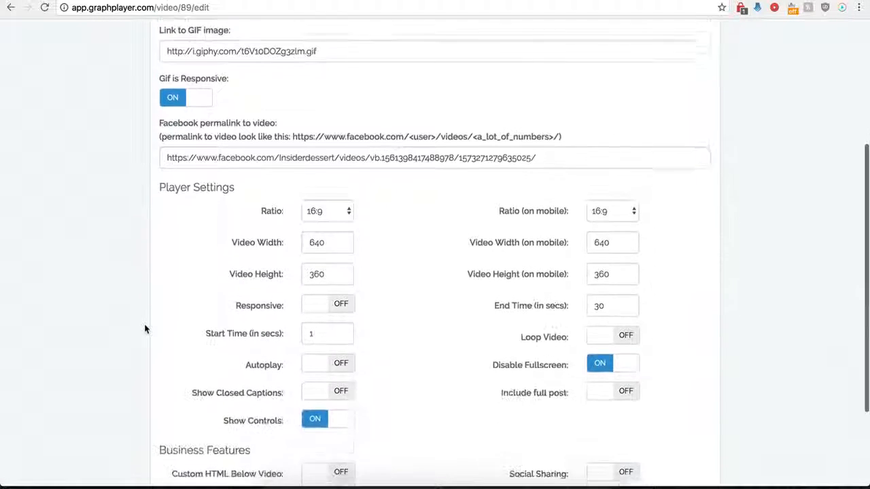
pyautogui.scroll(-1, 145, 329)
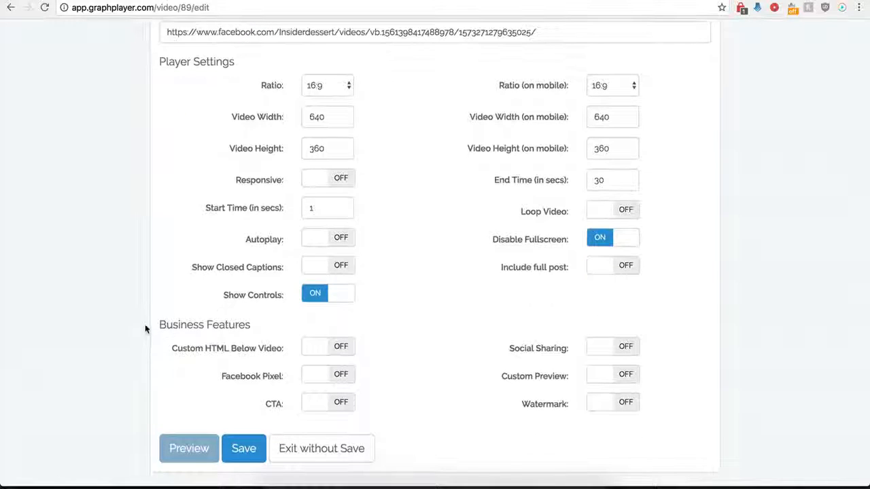
pyautogui.click(625, 267)
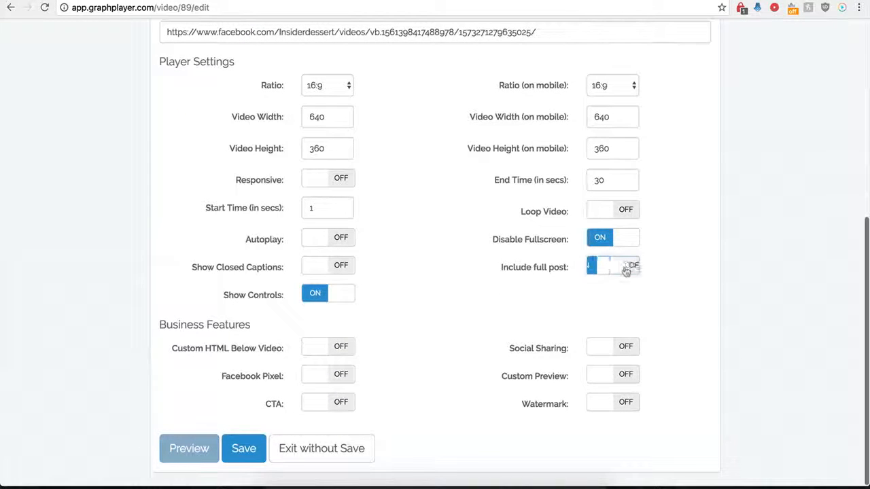
pyautogui.click(230, 449)
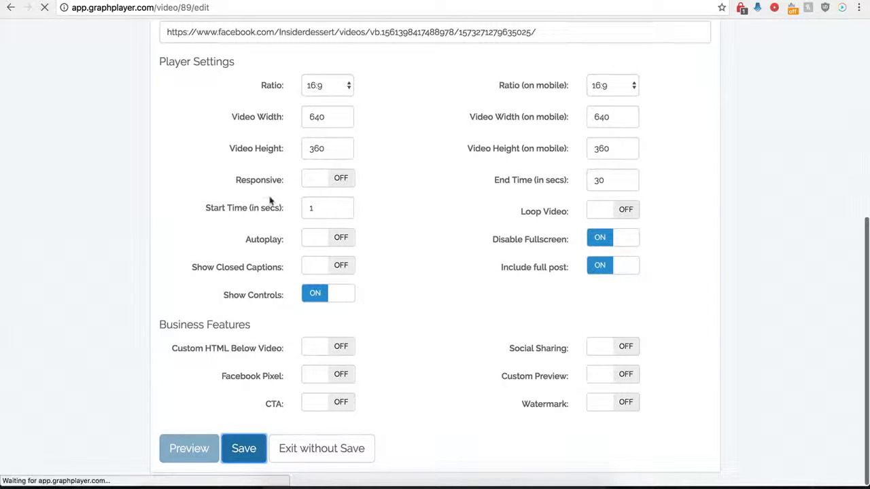
# Step: Switch to the published Test page, reload it, and examine the full Facebook post and its comments link under the video
pyautogui.hotkey('ctrl', 'Tab')
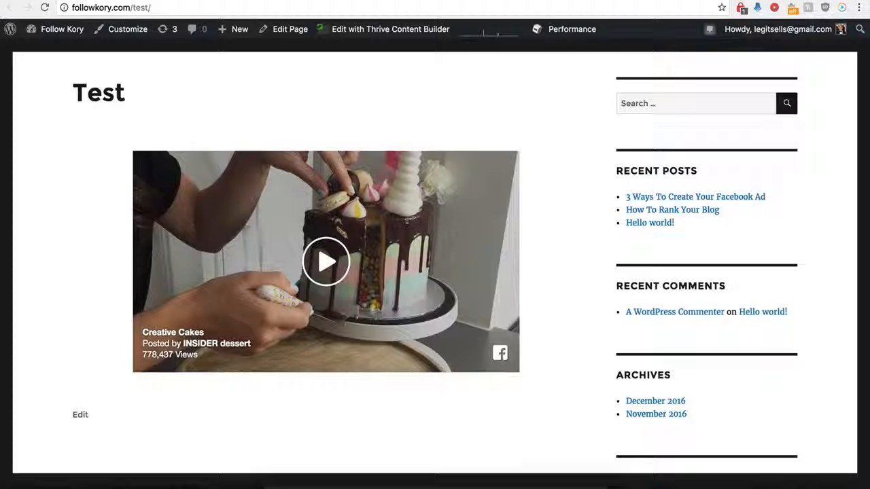
pyautogui.click(44, 7)
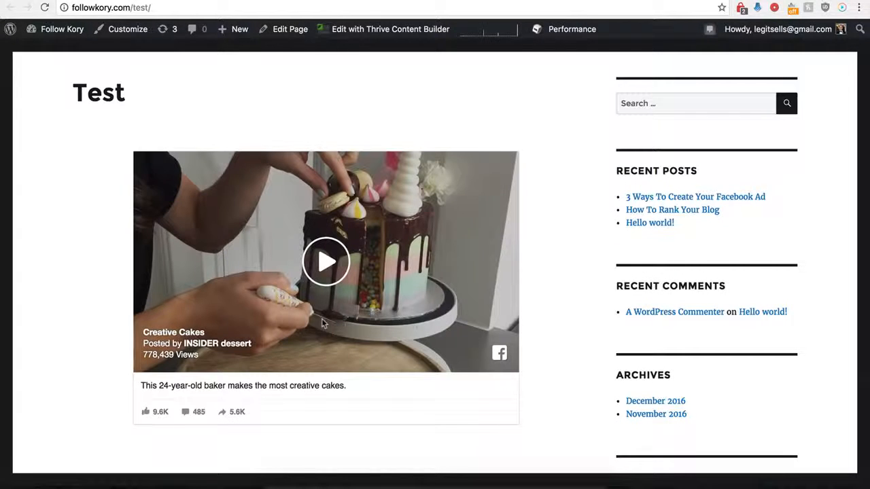
pyautogui.scroll(-1, 117, 400)
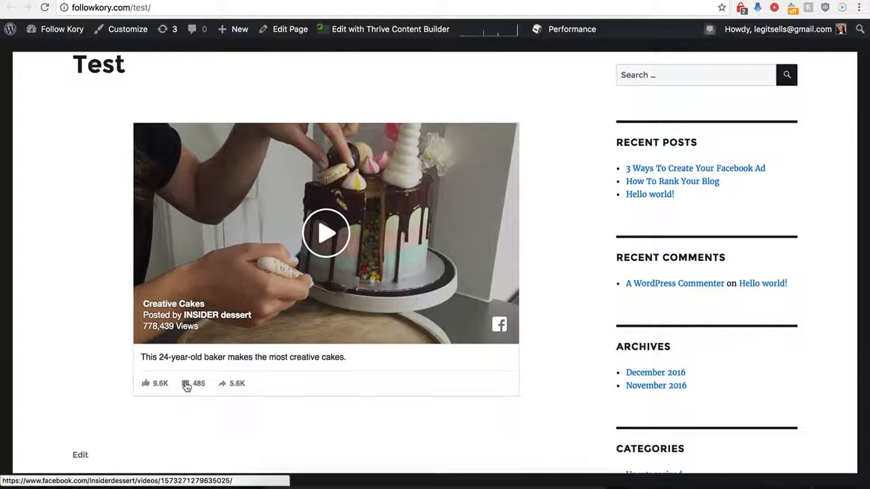
pyautogui.click(186, 386)
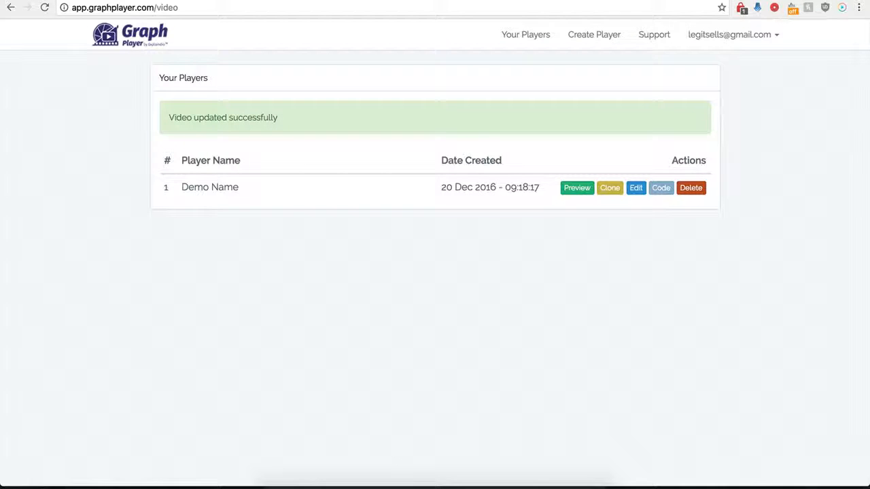
# Step: Reopen the Demo Name player settings and turn on Custom HTML Below Video
pyautogui.click(636, 190)
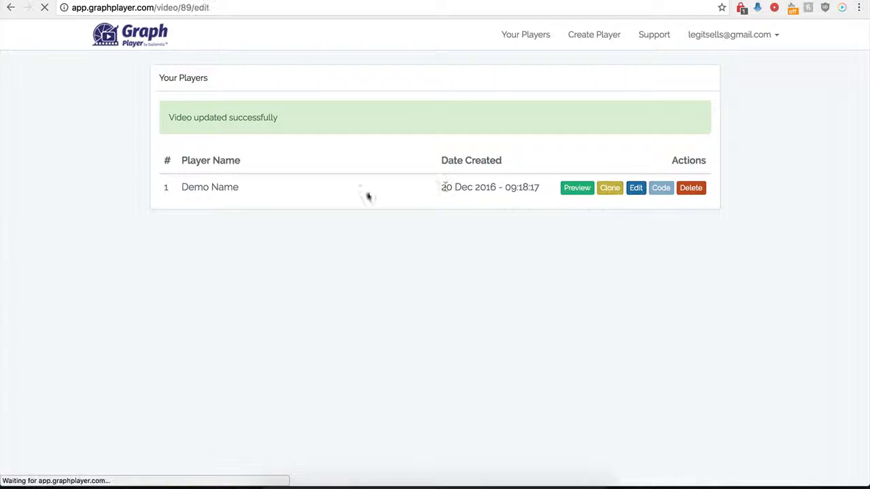
pyautogui.scroll(-5, 188, 336)
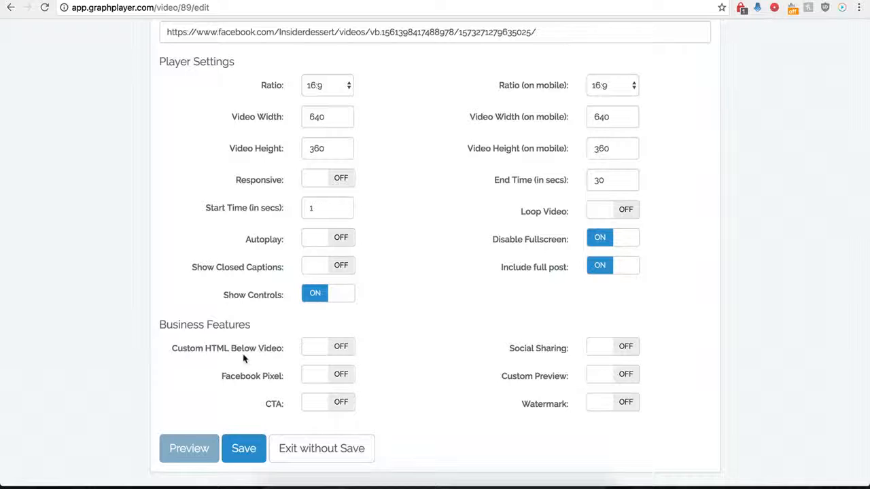
pyautogui.click(340, 346)
pyautogui.scroll(-2, 370, 377)
pyautogui.scroll(-2, 370, 377)
pyautogui.click(320, 267)
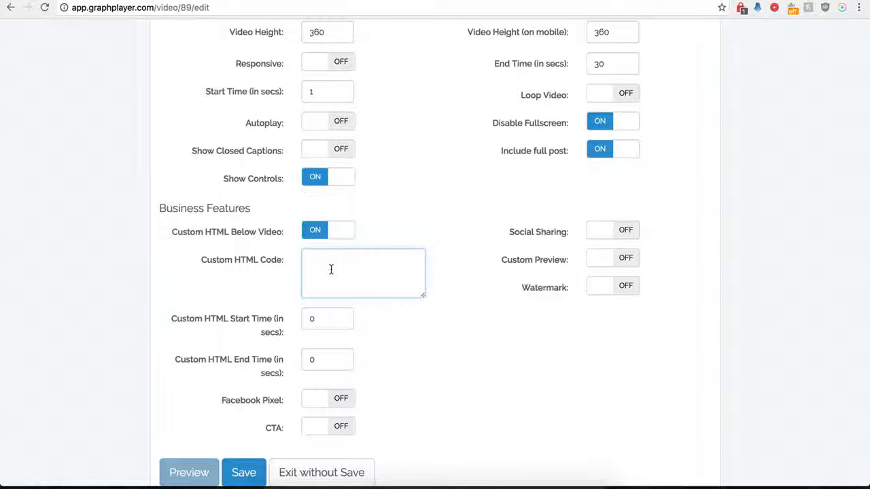
# Step: Set the custom HTML start time to 120 seconds
pyautogui.moveTo(322, 323); pyautogui.dragTo(300, 320)
pyautogui.moveTo(326, 359); pyautogui.dragTo(301, 359)
pyautogui.click(317, 320)
pyautogui.click(337, 270)
pyautogui.scroll(3, 338, 270)
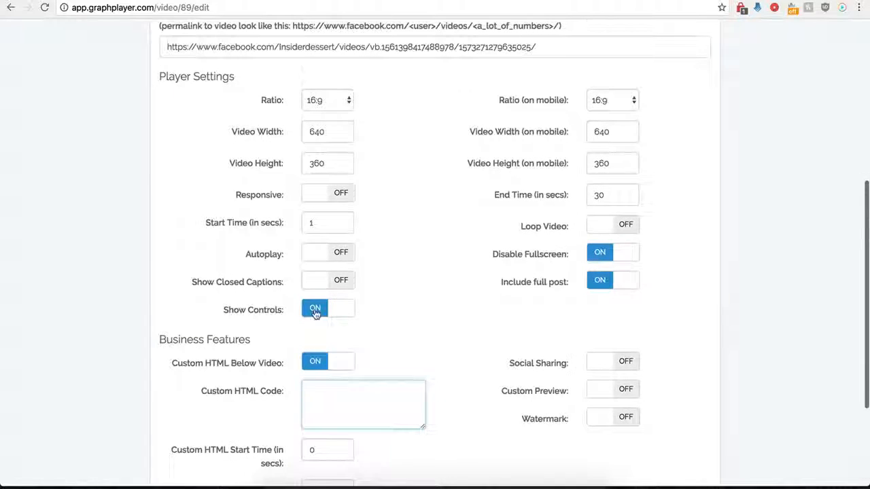
pyautogui.scroll(-3, 314, 313)
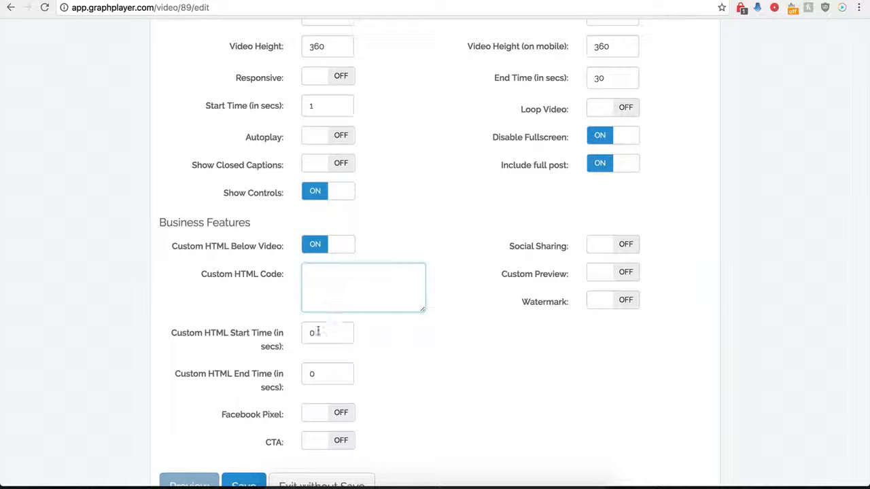
pyautogui.moveTo(333, 332); pyautogui.dragTo(303, 333)
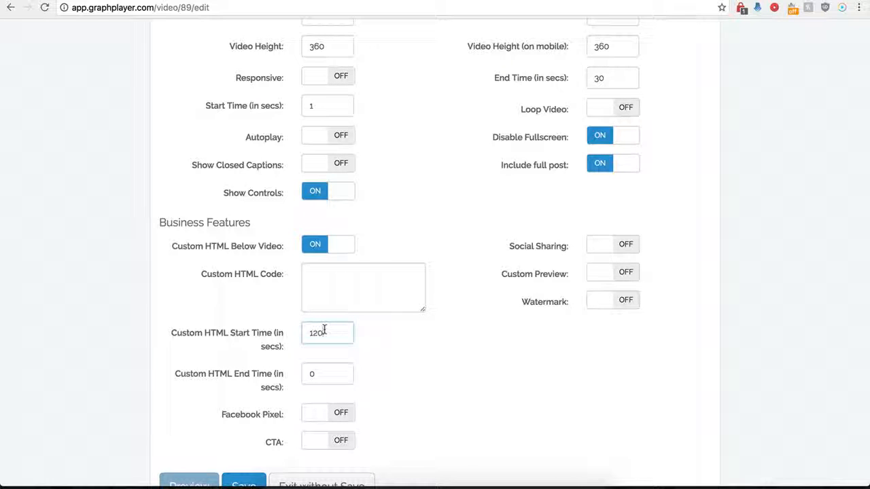
# Step: Paste the centered buy-now-button-16.png image code as the custom HTML code and enlarge the code box to show it fully
pyautogui.click(323, 278)
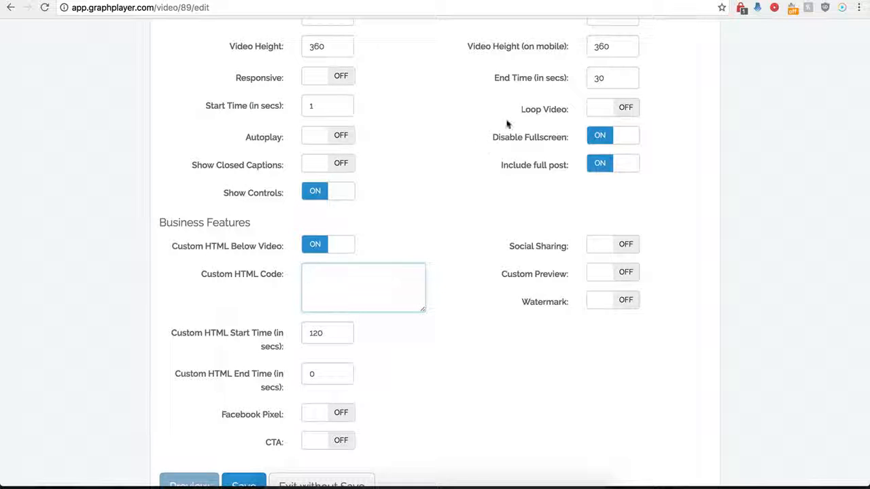
pyautogui.scroll(-1, 385, 282)
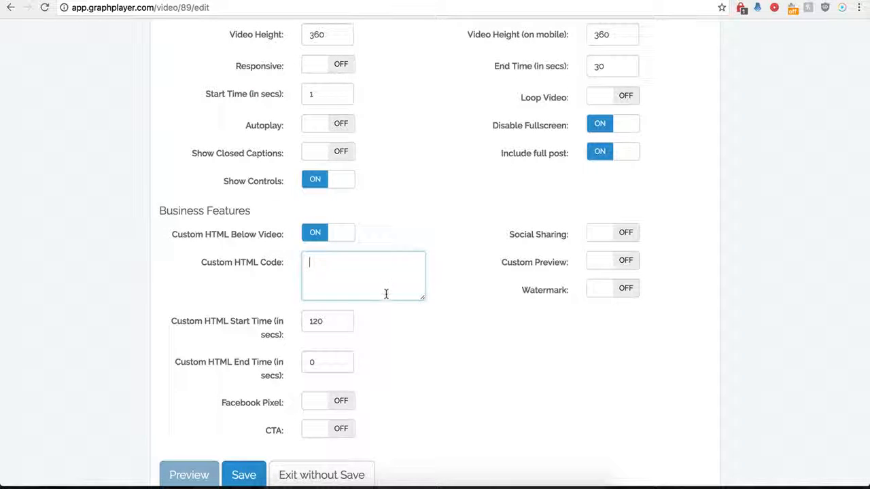
pyautogui.hotkey('ctrl', 'v')
pyautogui.moveTo(421, 300); pyautogui.dragTo(452, 339)
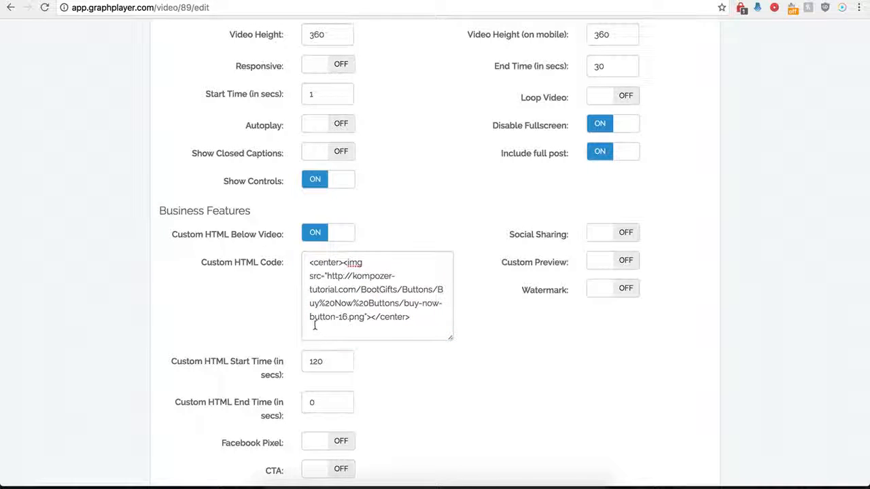
# Step: Set the custom HTML start time to 0 seconds and save the player
pyautogui.click(312, 362)
pyautogui.doubleClick(312, 362)
pyautogui.write('0')
pyautogui.click(406, 408)
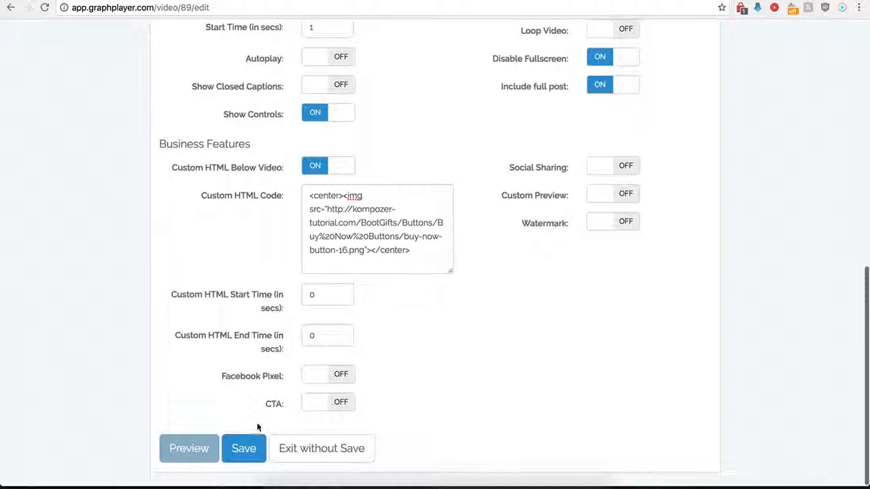
pyautogui.click(243, 448)
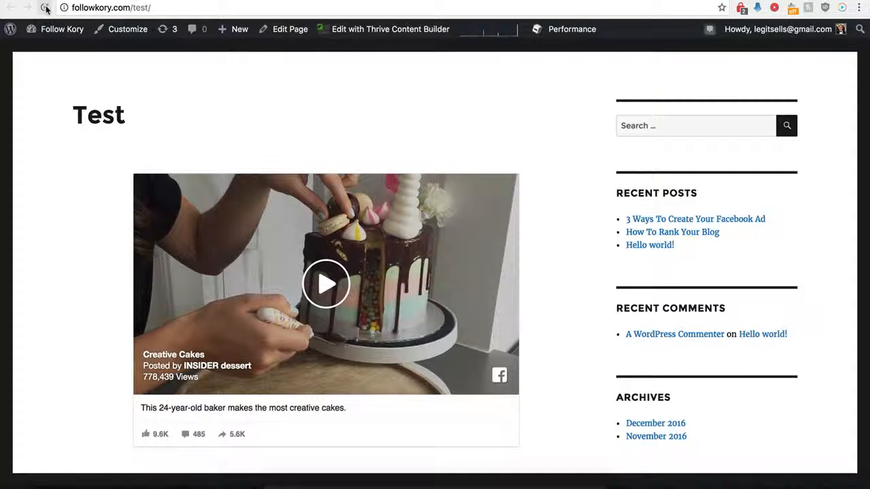
# Step: Reload the published Test page and check the custom HTML button below the video
pyautogui.click(46, 8)
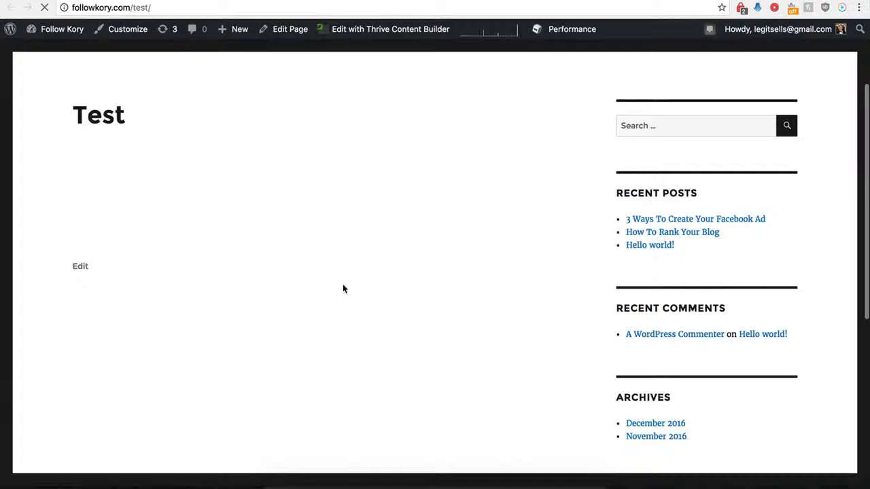
pyautogui.scroll(-2, 311, 305)
pyautogui.scroll(-5, 310, 305)
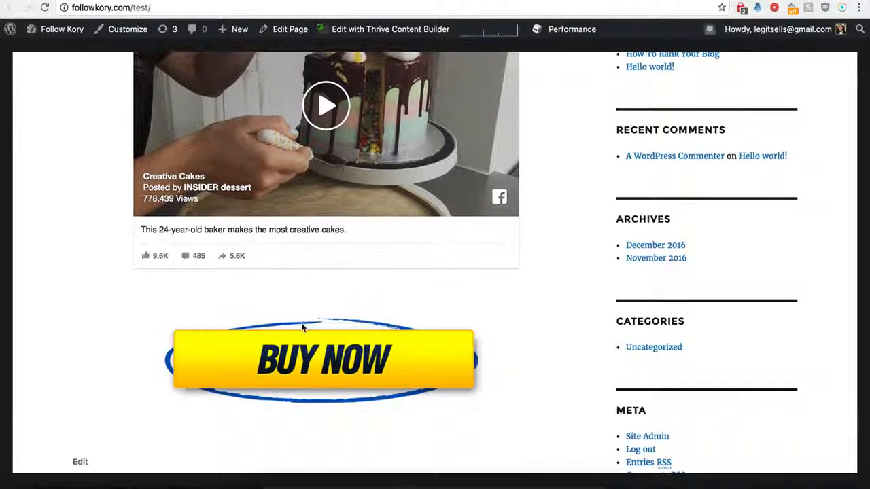
pyautogui.scroll(2, 314, 315)
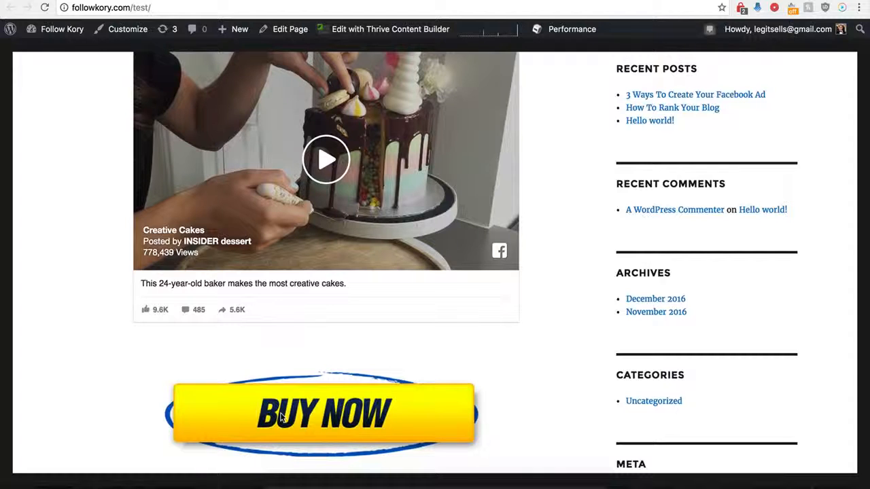
pyautogui.scroll(2, 295, 382)
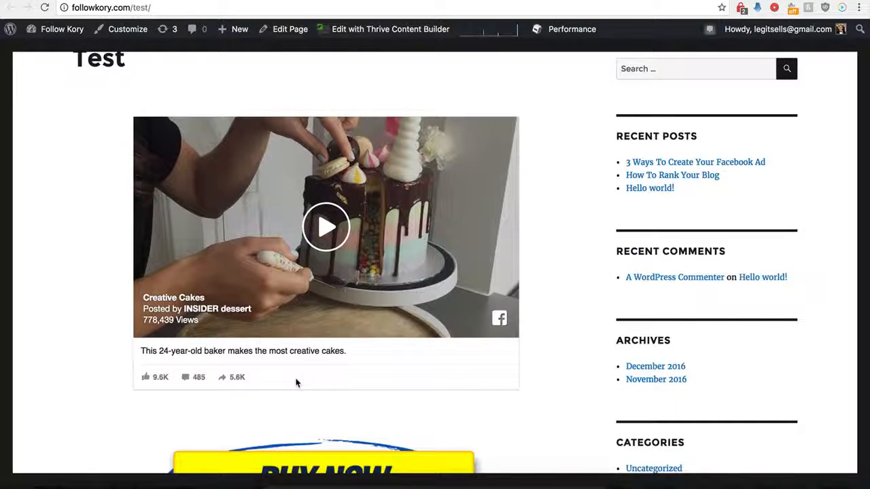
pyautogui.scroll(-1, 297, 382)
pyautogui.scroll(3, 297, 382)
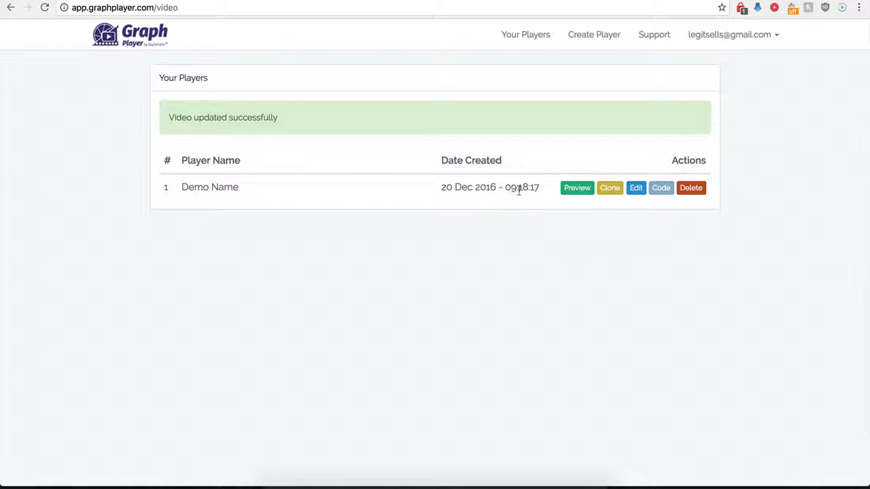
# Step: Open the Demo Name player for editing again and turn off Custom HTML Below Video
pyautogui.click(633, 189)
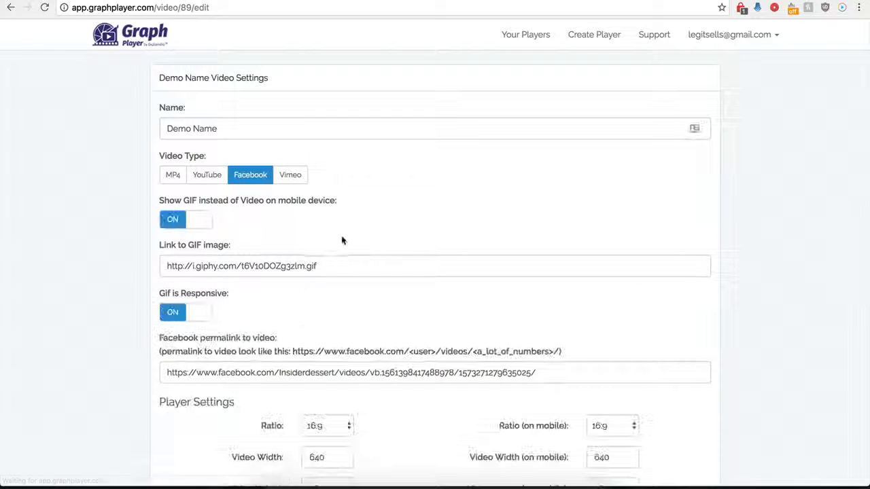
pyautogui.scroll(-5, 155, 369)
pyautogui.scroll(-3, 155, 360)
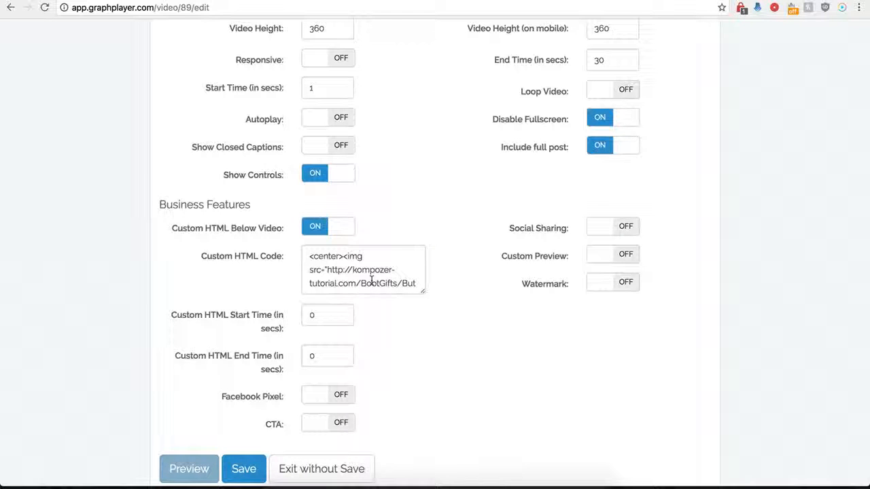
pyautogui.click(317, 226)
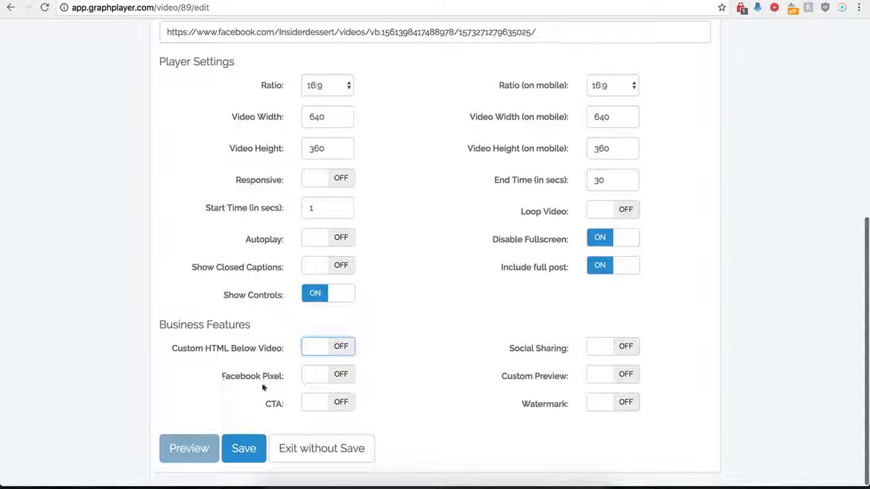
# Step: Turn on Facebook Pixel to examine its code, start time and end time fields, and turn it off again
pyautogui.click(344, 379)
pyautogui.scroll(-2, 316, 386)
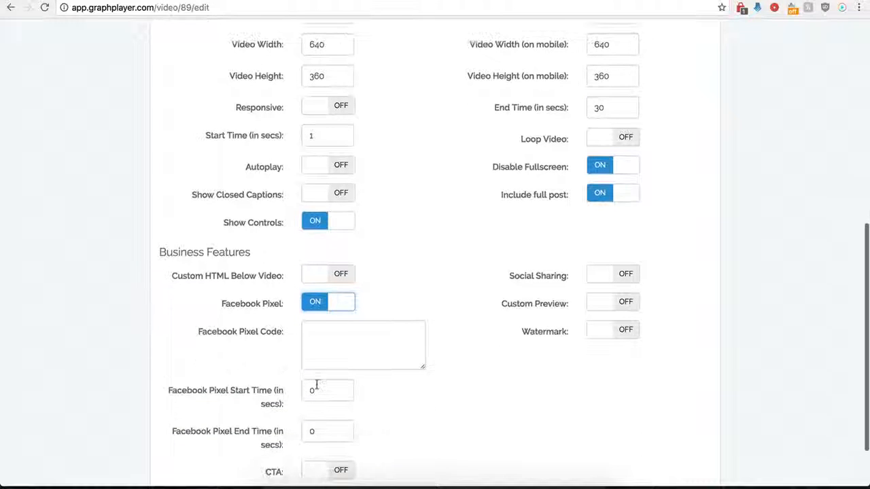
pyautogui.scroll(-1, 340, 339)
pyautogui.click(337, 314)
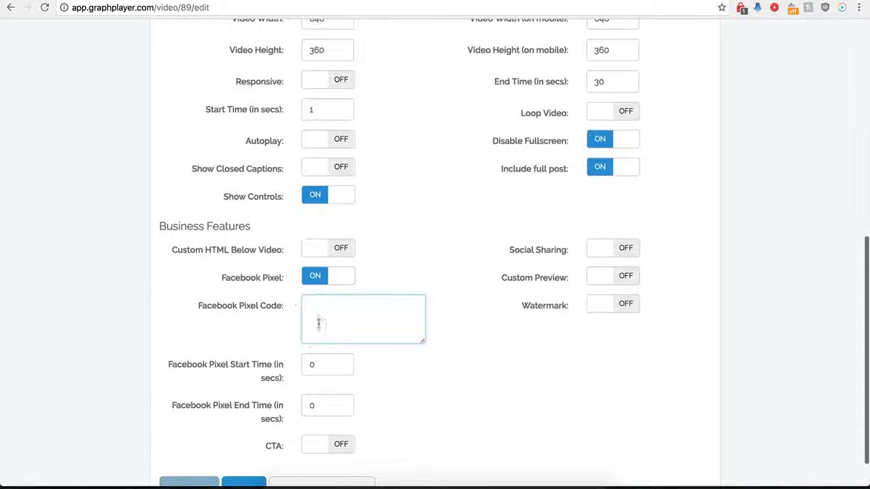
pyautogui.click(315, 279)
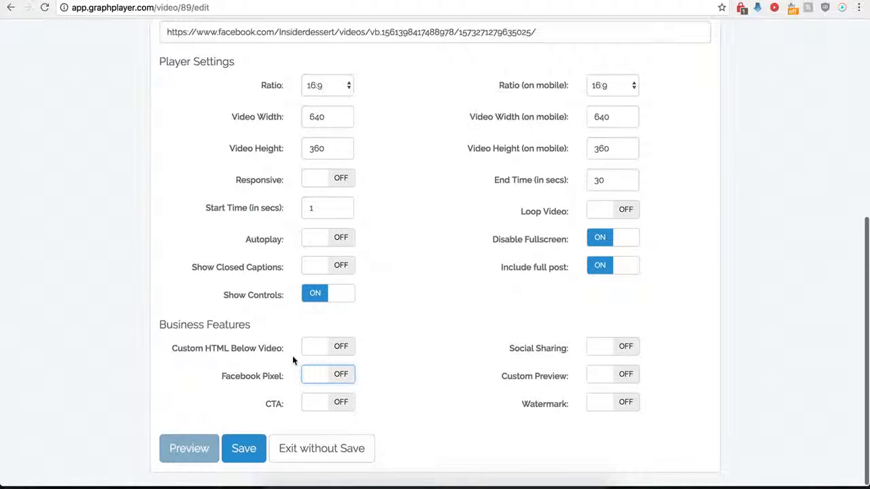
pyautogui.click(341, 404)
pyautogui.scroll(-5, 392, 428)
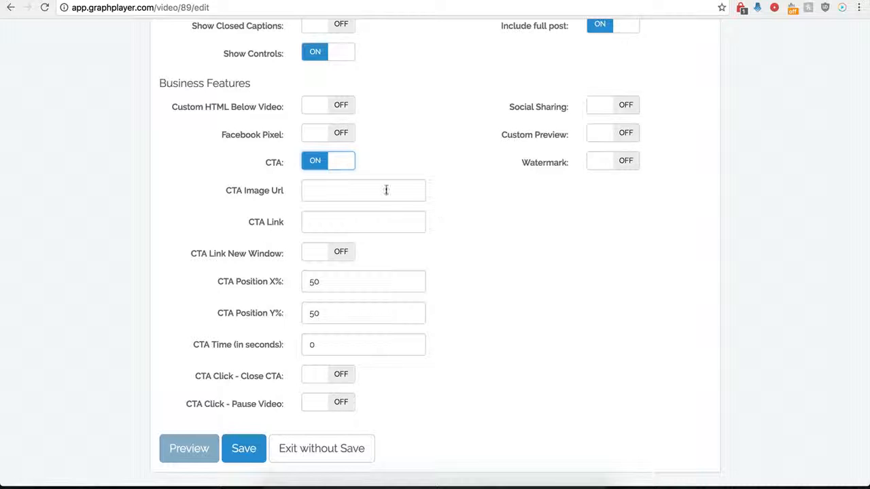
pyautogui.click(323, 189)
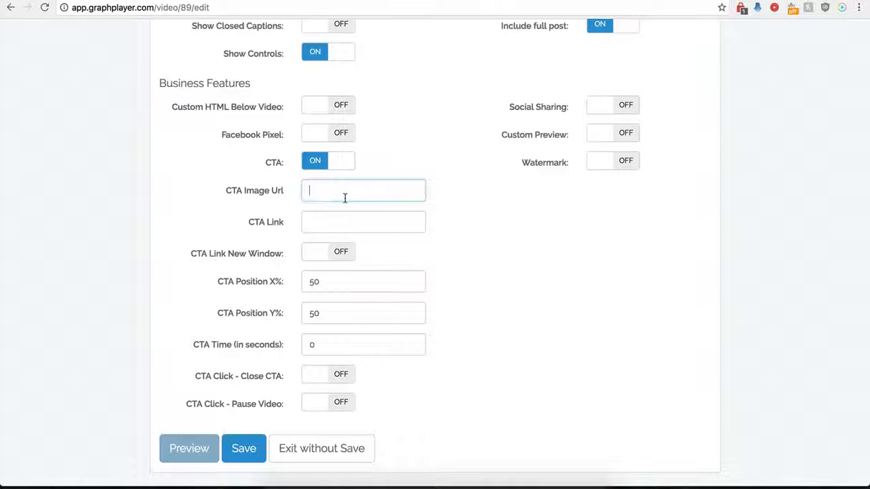
pyautogui.hotkey('ctrl', 'v')
pyautogui.click(317, 222)
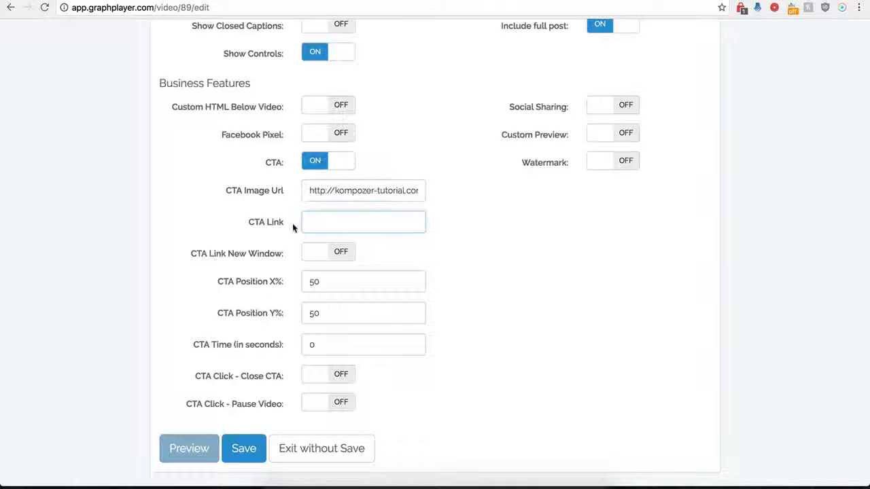
pyautogui.click(322, 224)
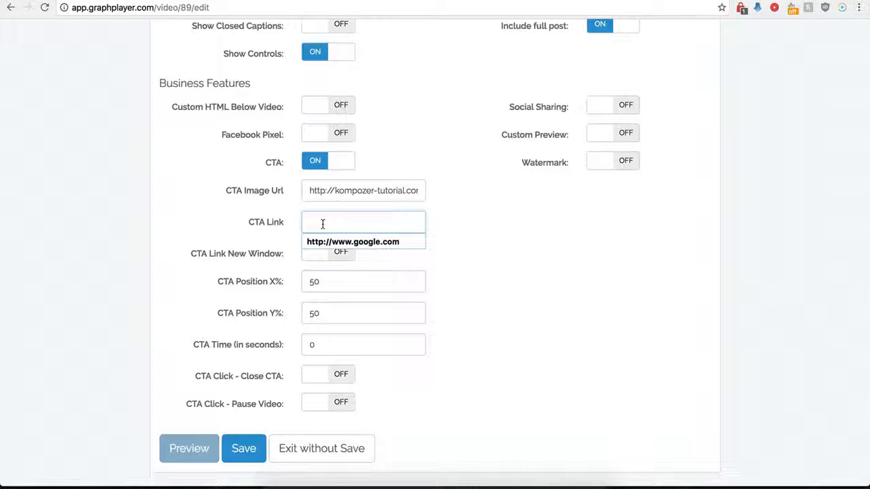
pyautogui.click(333, 243)
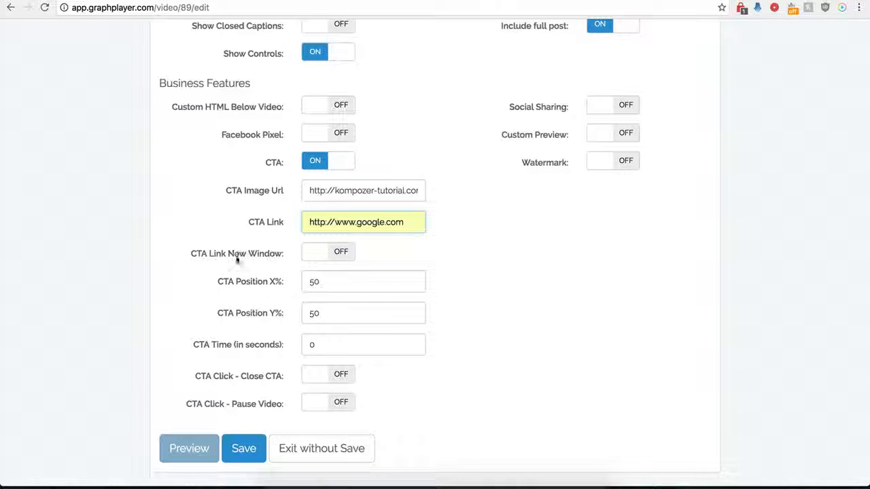
pyautogui.click(338, 252)
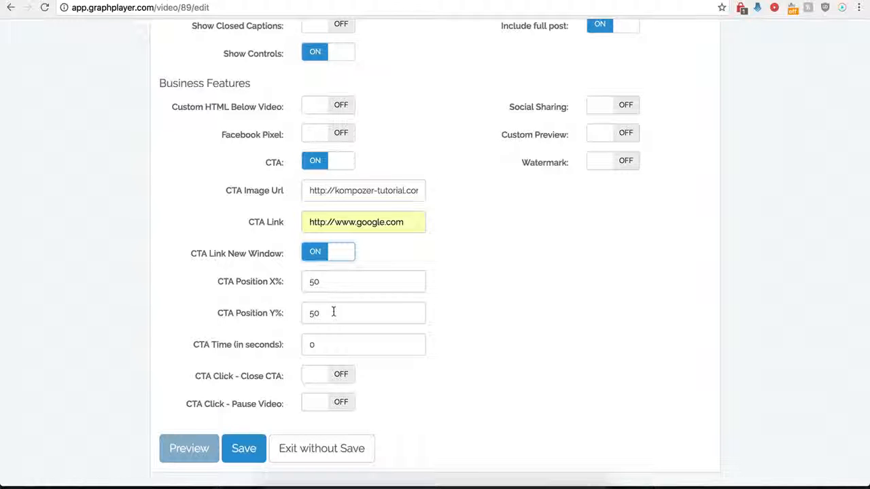
pyautogui.moveTo(323, 345); pyautogui.dragTo(276, 347)
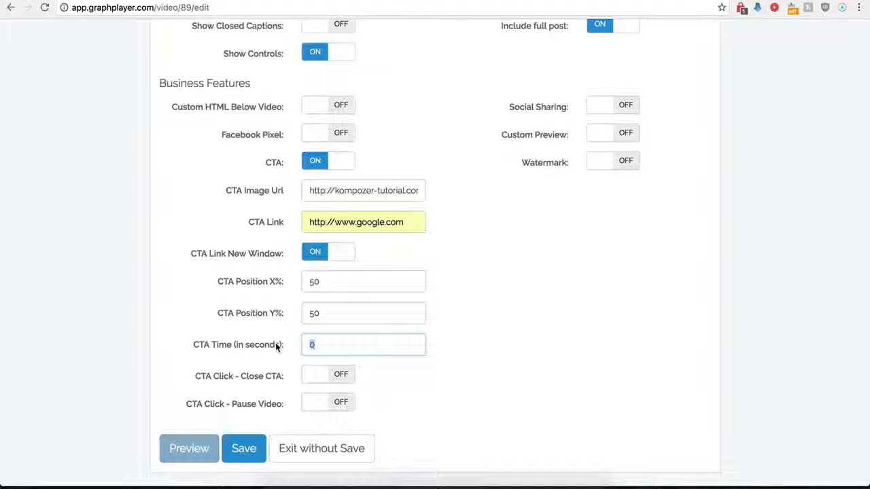
pyautogui.write('12')
pyautogui.press('BackSpace')
pyautogui.press('BackSpace')
pyautogui.write('0')
pyautogui.click(362, 404)
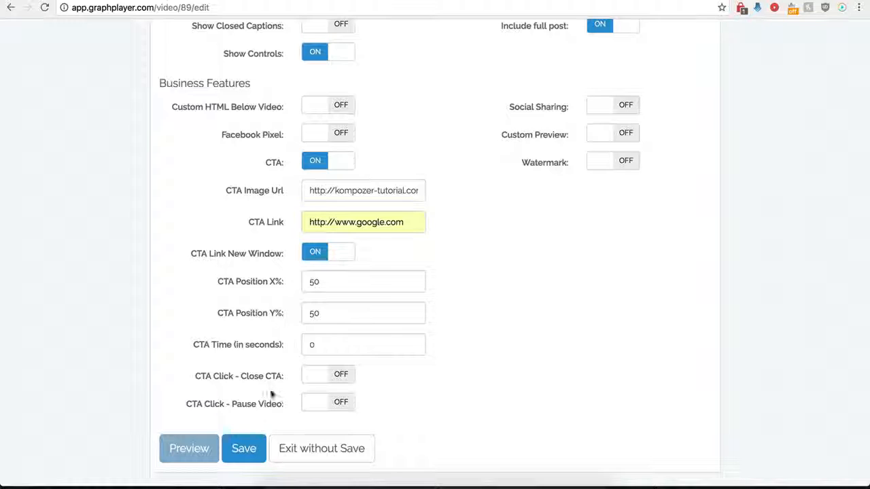
# Step: Enable closing the CTA when it is clicked and save the player
pyautogui.click(342, 378)
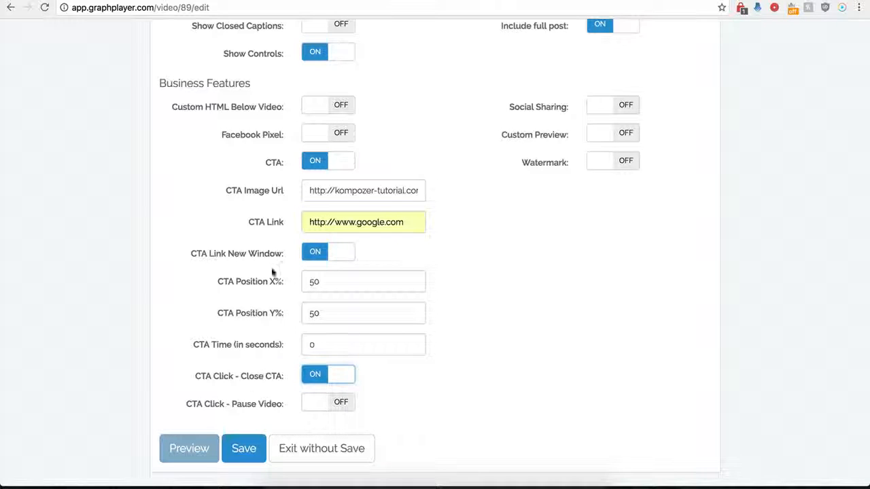
pyautogui.click(238, 447)
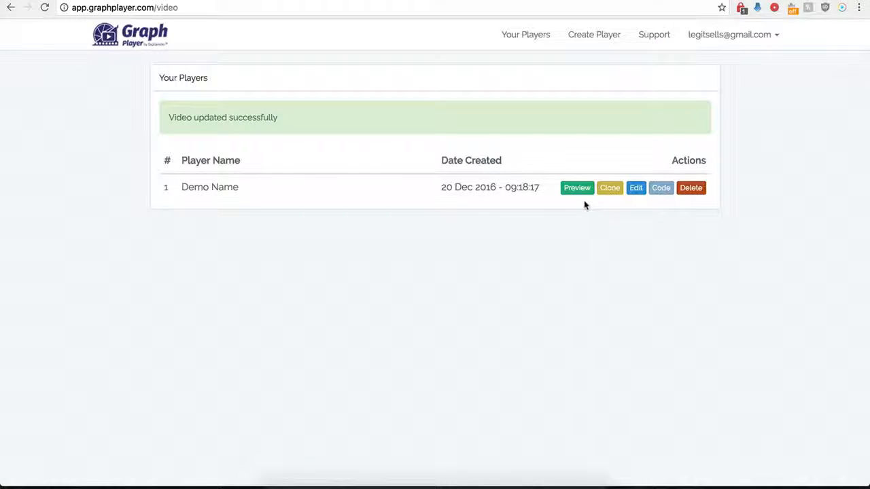
# Step: Reopen the Demo Name player, set the CTA's X position to 0% and save the player
pyautogui.click(632, 188)
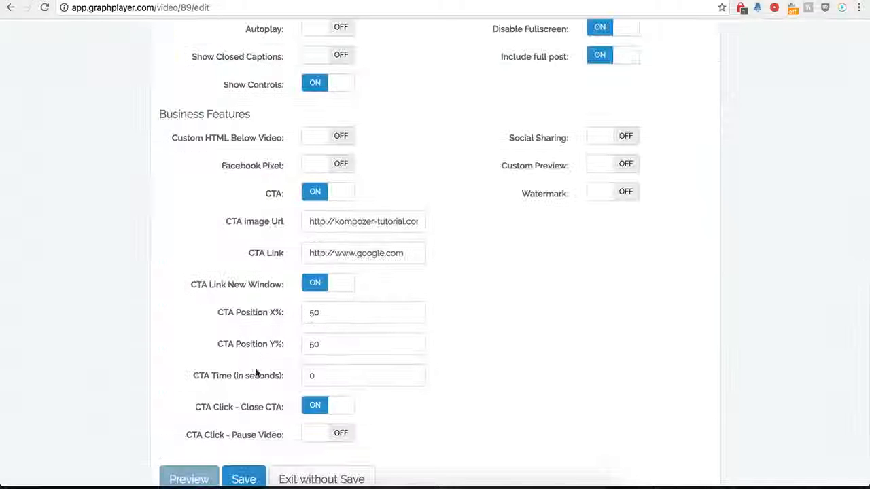
pyautogui.scroll(-1, 277, 351)
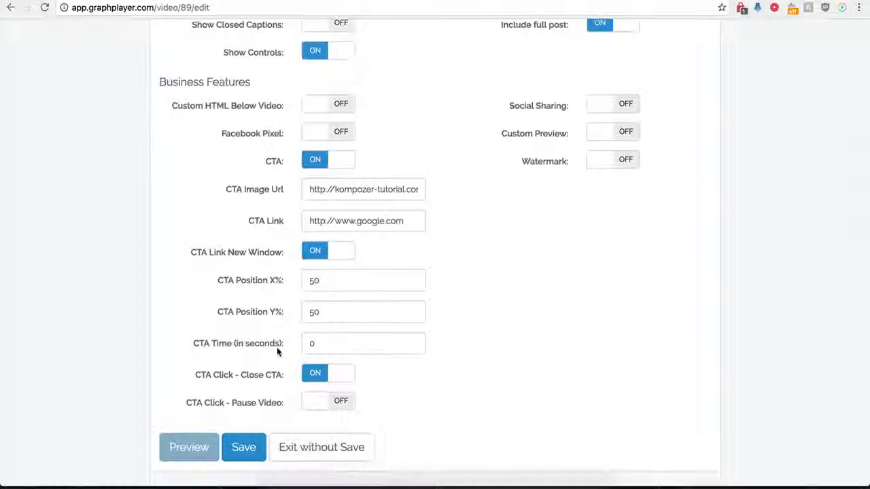
pyautogui.click(327, 287)
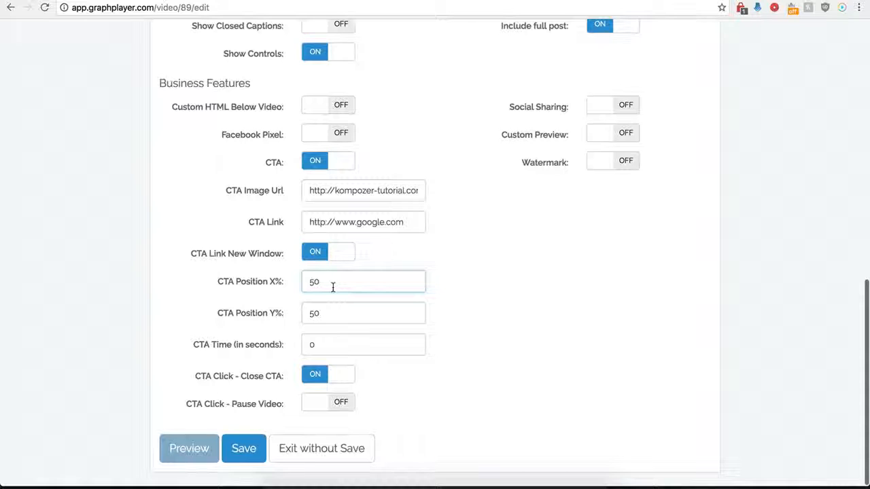
pyautogui.press('BackSpace')
pyautogui.press('BackSpace')
pyautogui.write('0')
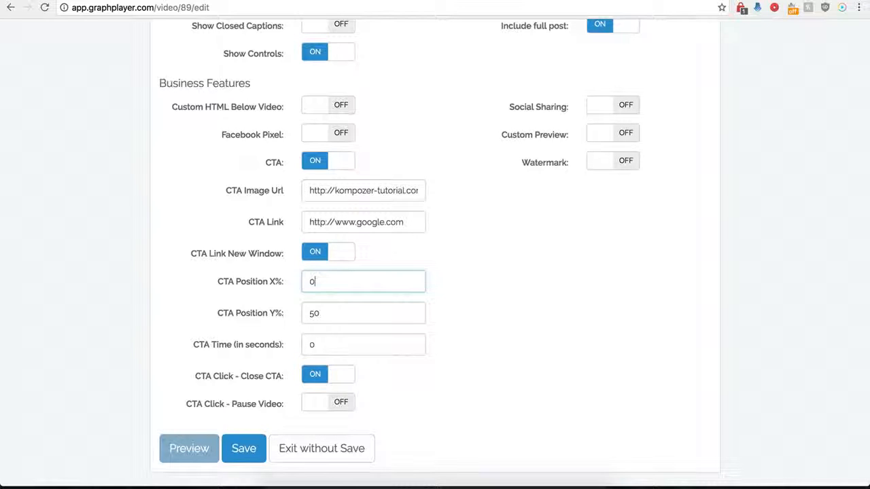
pyautogui.click(243, 450)
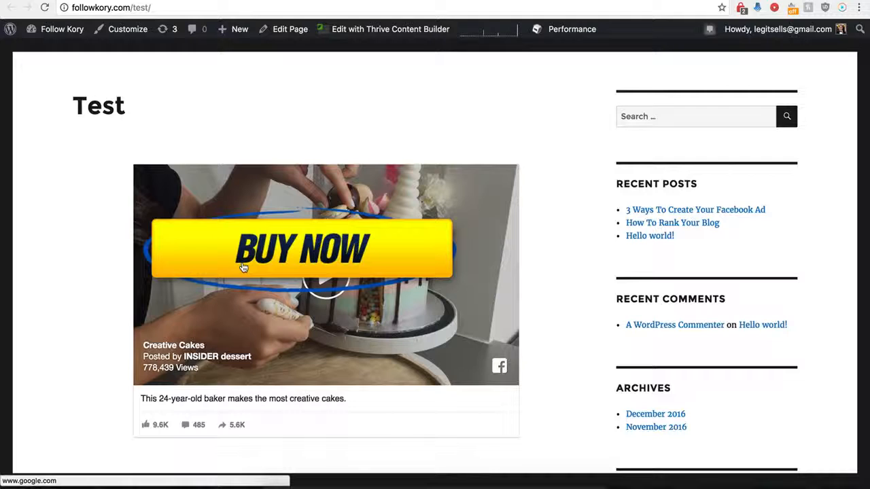
# Step: Test the Buy Now overlay's link on the published Test page
pyautogui.click(309, 252)
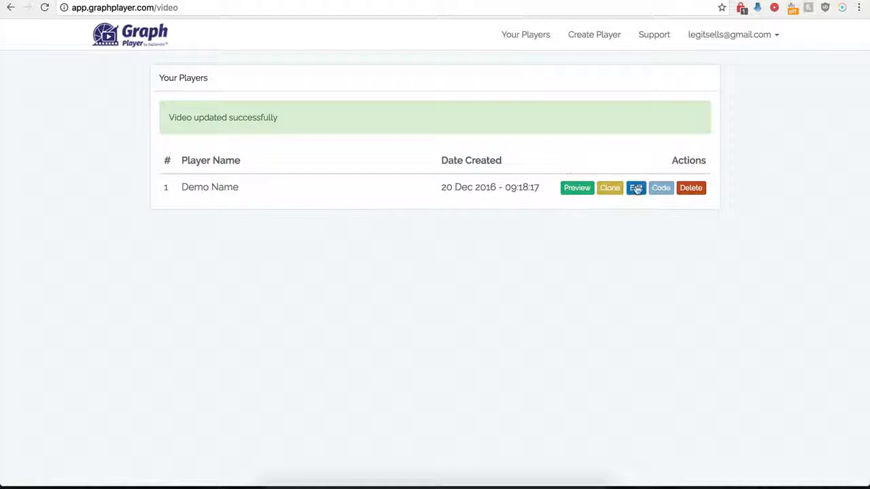
# Step: Open the Demo Name player's settings again and turn off CTA
pyautogui.click(635, 188)
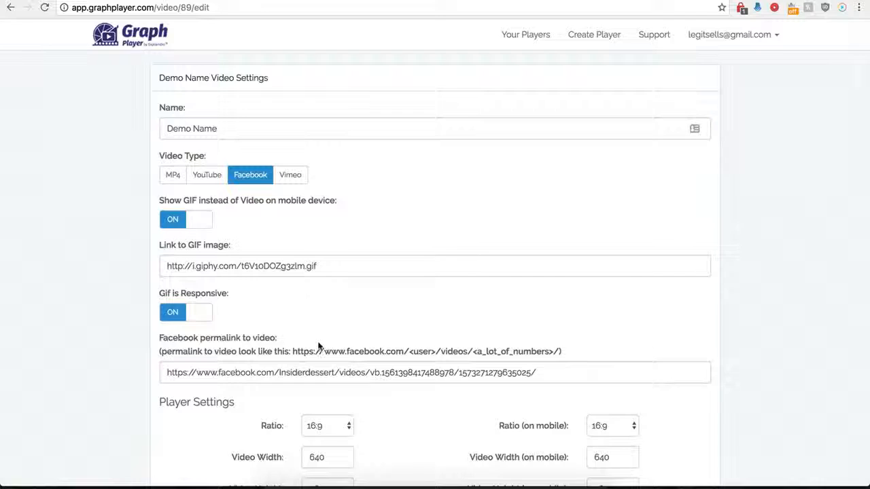
pyautogui.scroll(-9, 320, 322)
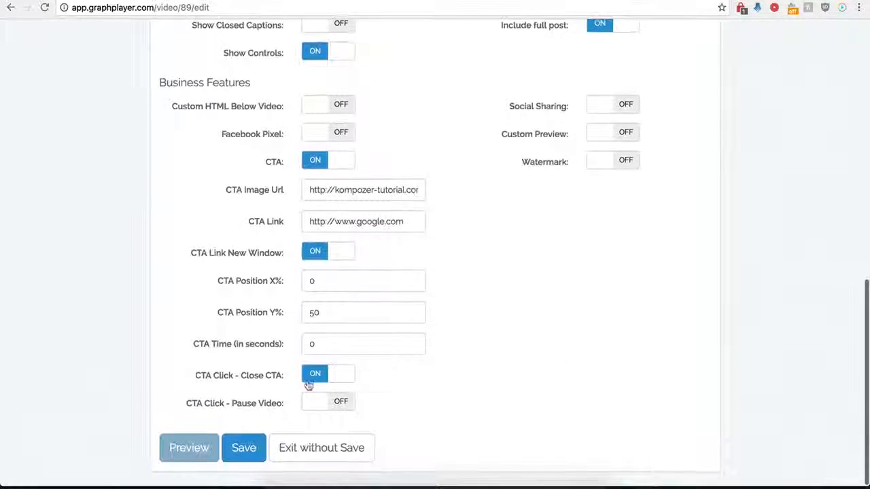
pyautogui.click(313, 160)
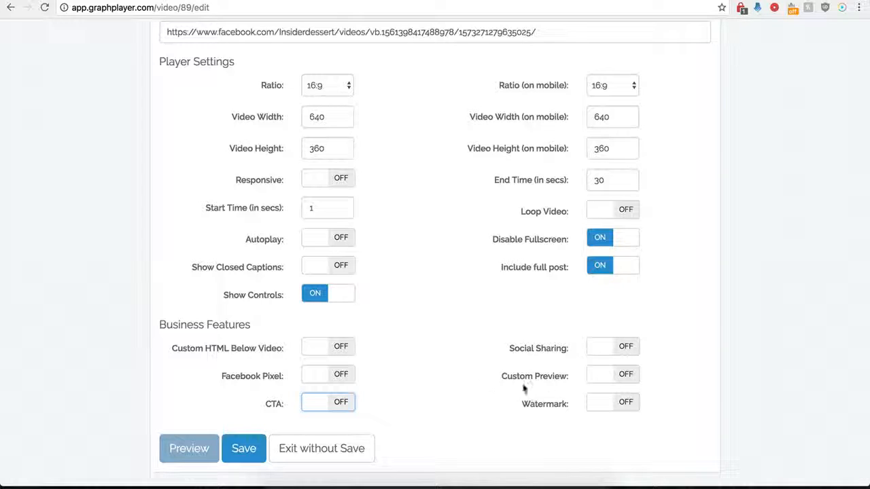
pyautogui.click(623, 348)
pyautogui.scroll(-5, 481, 375)
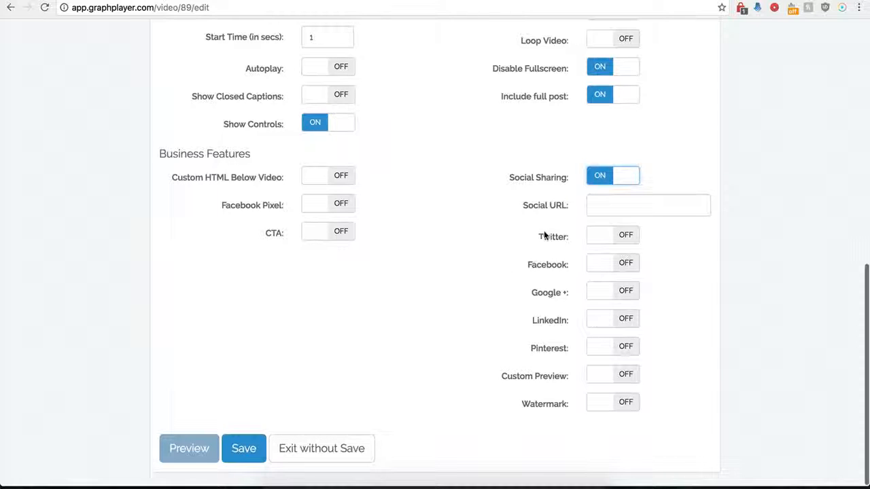
pyautogui.click(601, 205)
pyautogui.click(601, 206)
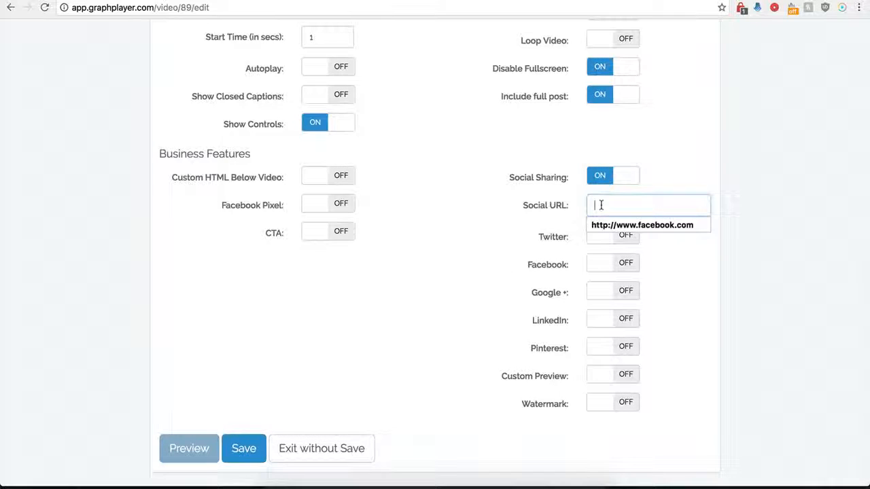
pyautogui.click(602, 224)
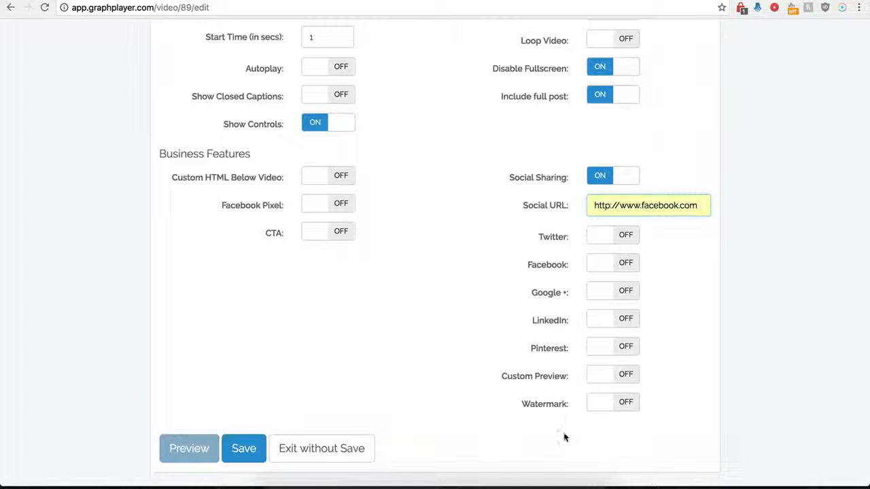
# Step: Enable Twitter sharing with the handle "testing" and the text "twitter"
pyautogui.click(623, 238)
pyautogui.click(606, 265)
pyautogui.click(607, 301)
pyautogui.write('t')
pyautogui.click(607, 314)
pyautogui.scroll(-1, 557, 306)
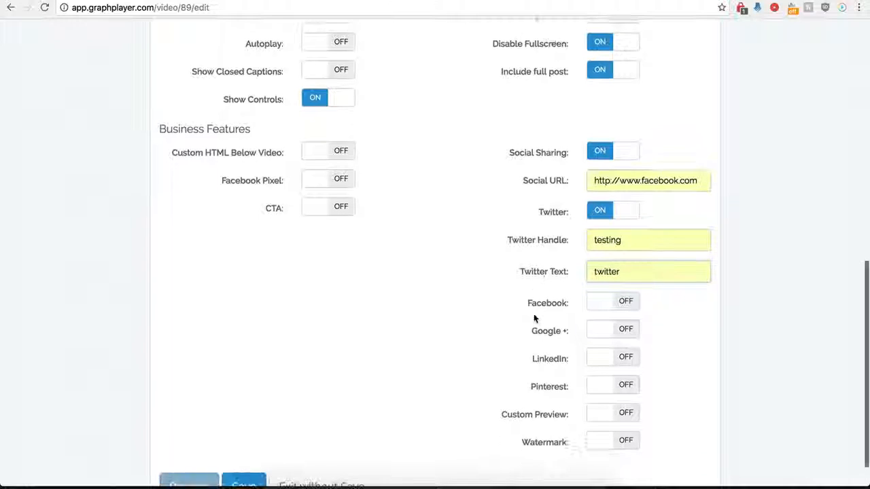
# Step: Enable Facebook, Google + and LinkedIn sharing and save the player
pyautogui.click(626, 305)
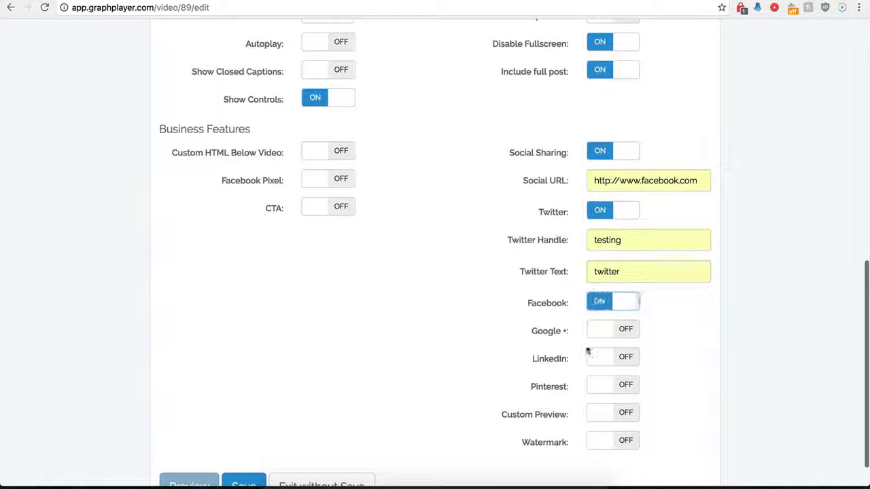
pyautogui.click(625, 330)
pyautogui.click(622, 359)
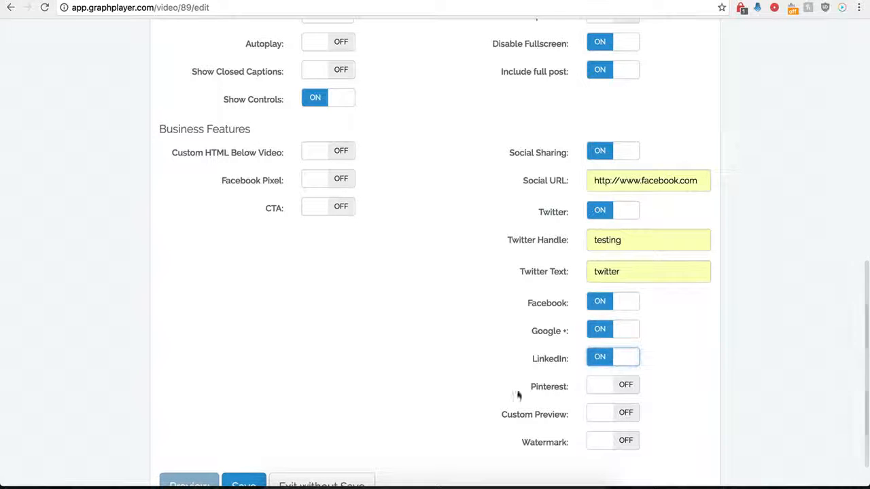
pyautogui.scroll(-1, 589, 348)
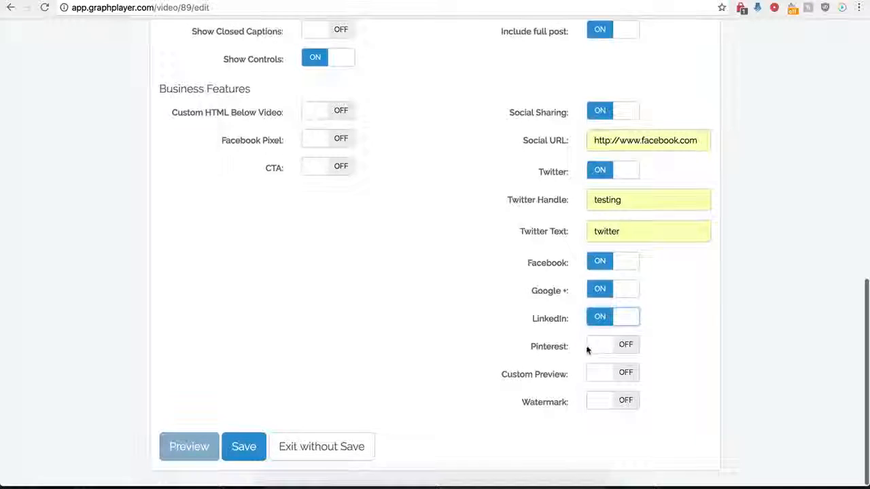
pyautogui.click(249, 450)
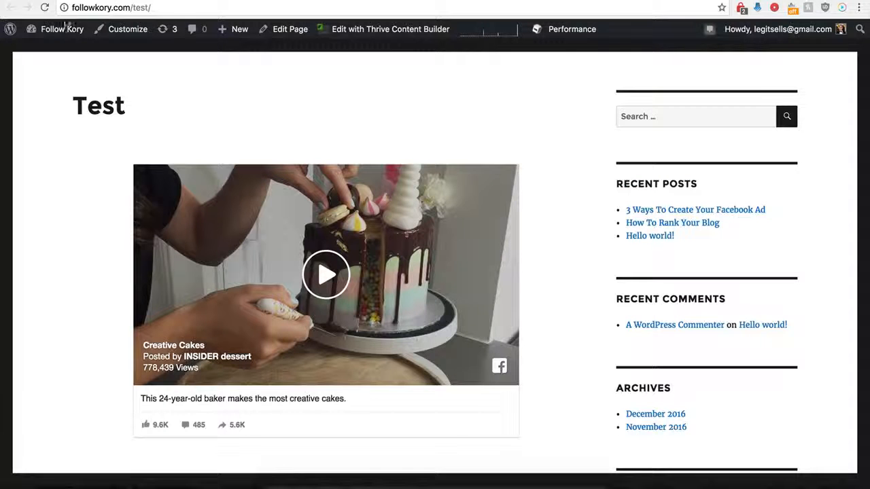
# Step: Reload the published Test page and check the social sharing buttons below the video
pyautogui.click(44, 8)
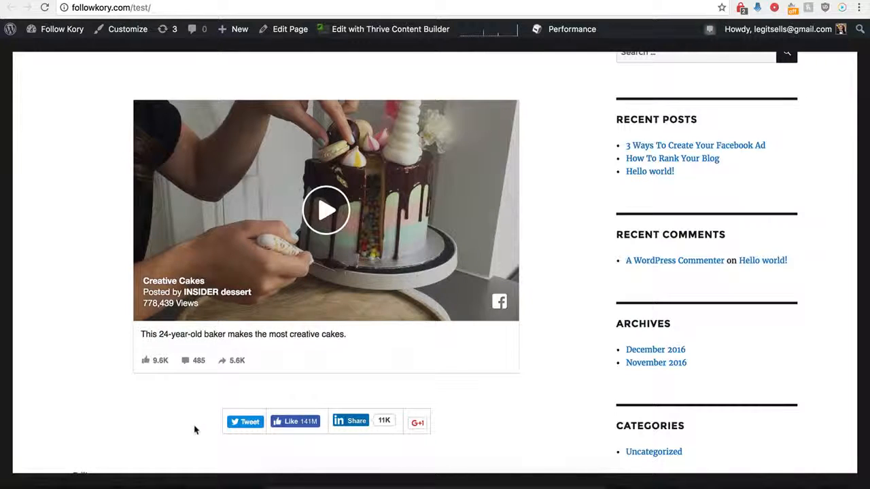
# Step: Switch back to GraphPlayer, reopen the Demo Name player for editing and turn off Social Sharing
pyautogui.click(178, 1)
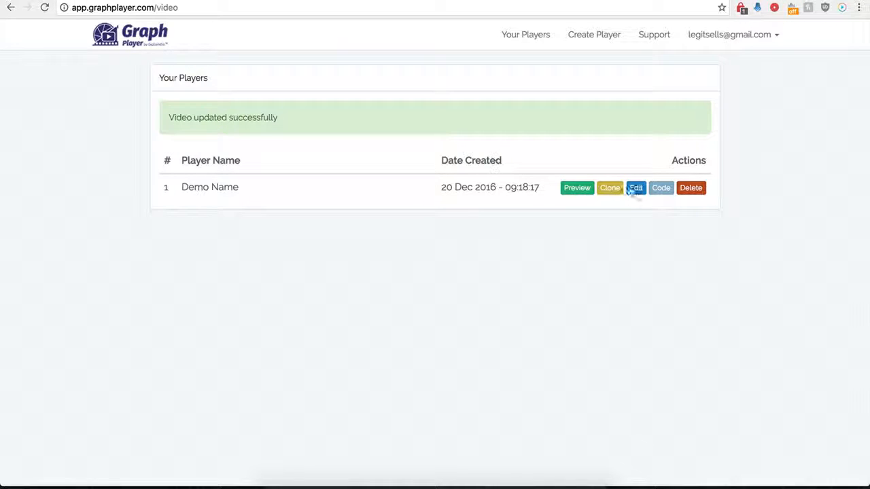
pyautogui.click(639, 193)
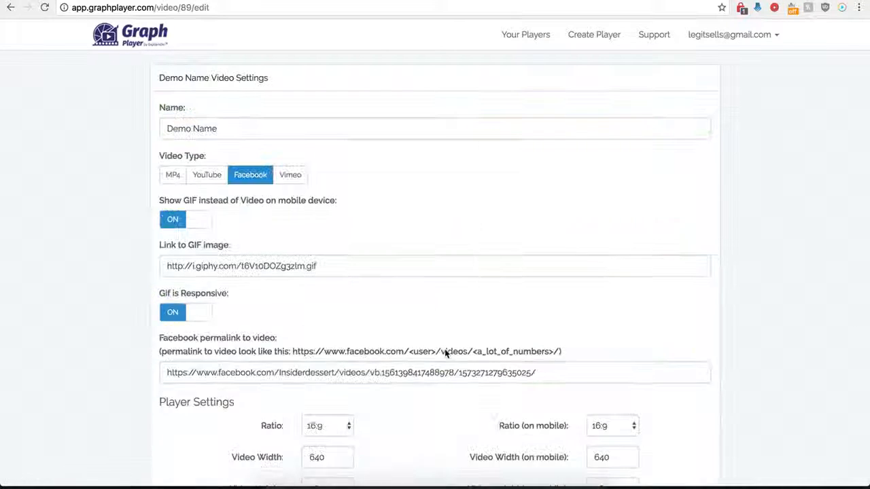
pyautogui.scroll(-10, 489, 394)
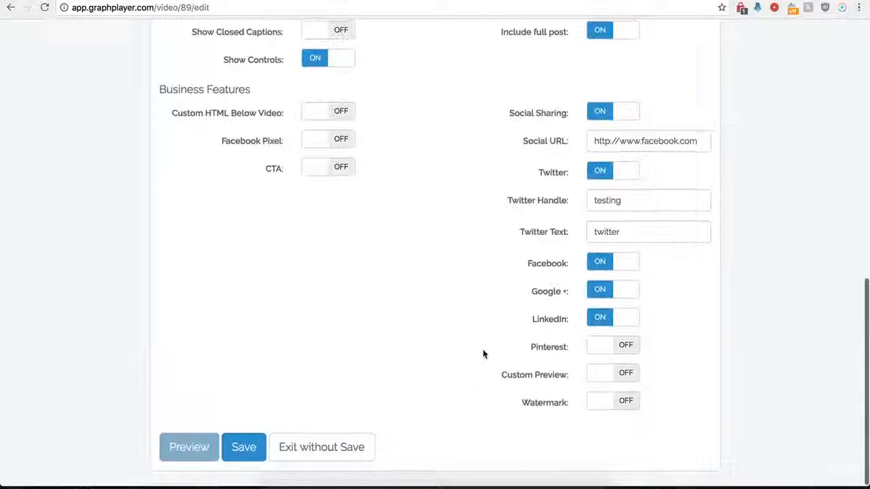
pyautogui.click(598, 116)
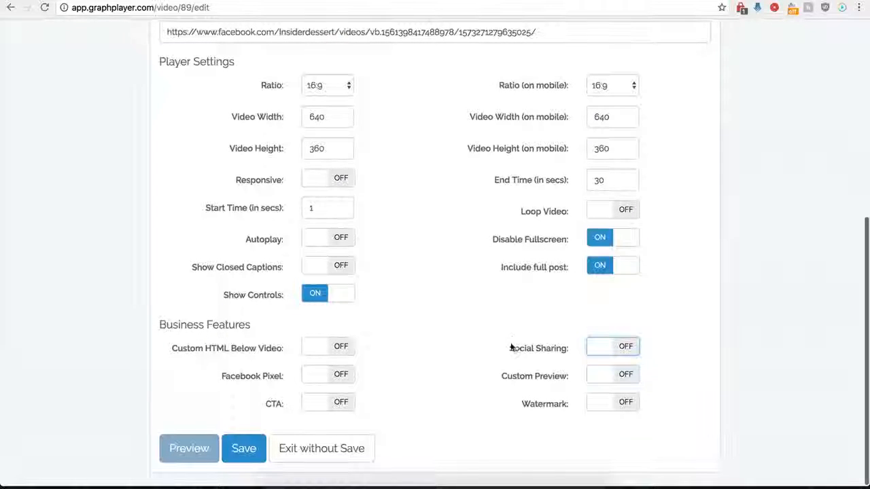
# Step: Turn on Custom Preview, set the preview image URL to the copied hdwpro.com image address, and save the player
pyautogui.click(626, 378)
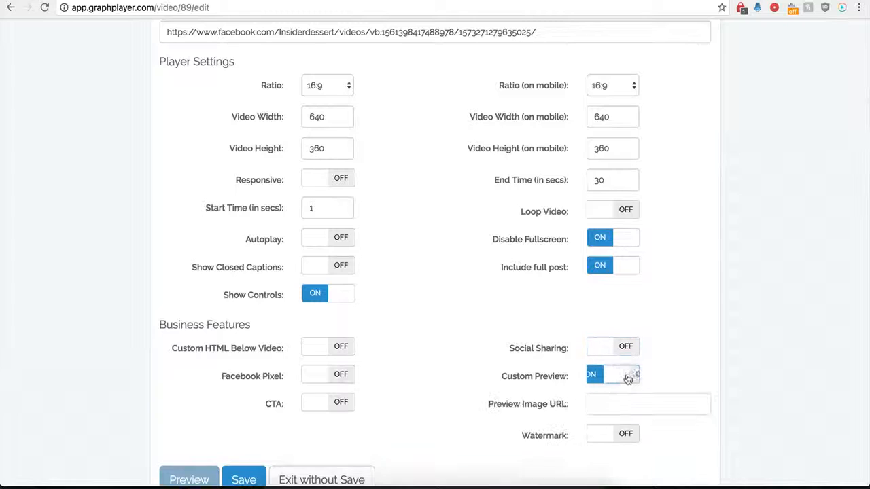
pyautogui.click(603, 406)
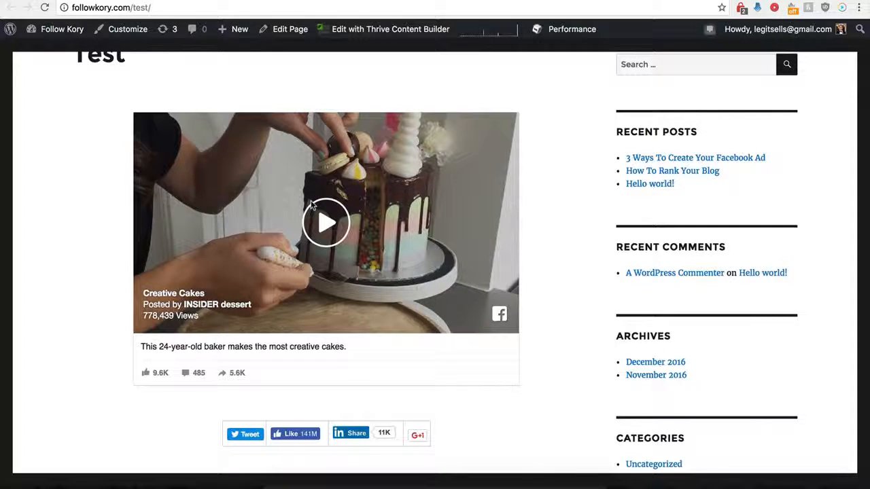
pyautogui.scroll(1, 258, 187)
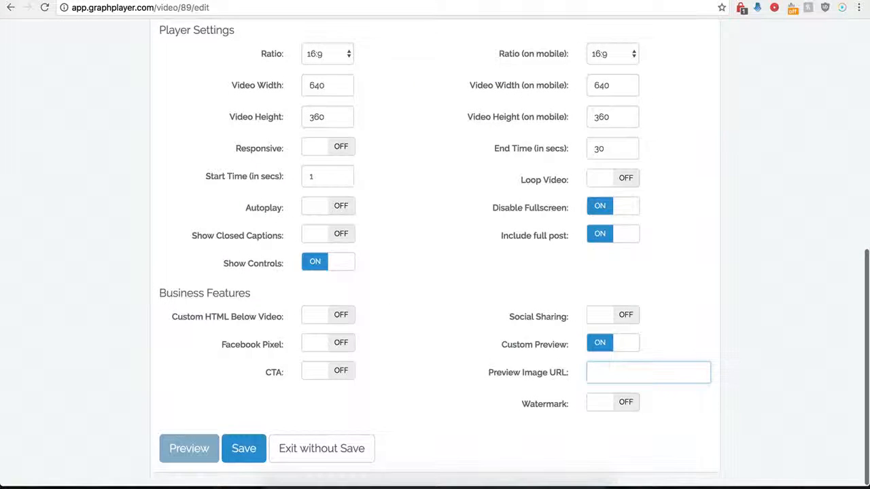
pyautogui.click(605, 373)
pyautogui.hotkey('ctrl', 'v')
pyautogui.click(514, 370)
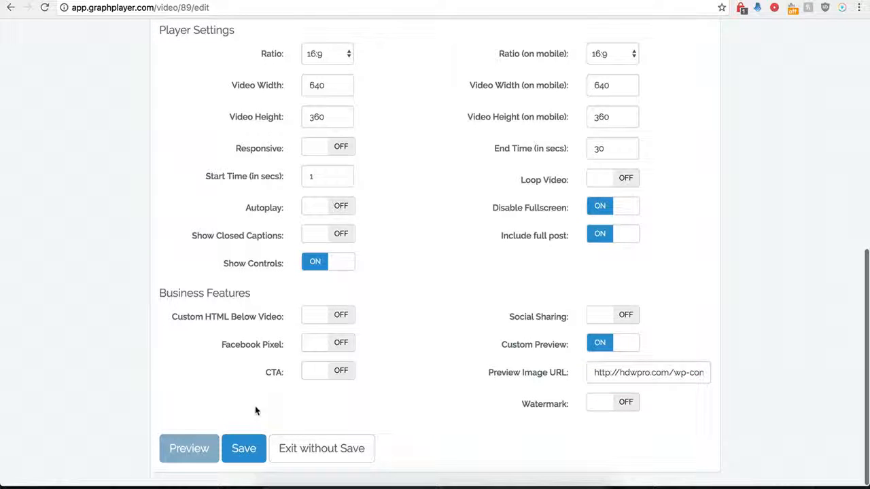
pyautogui.click(242, 449)
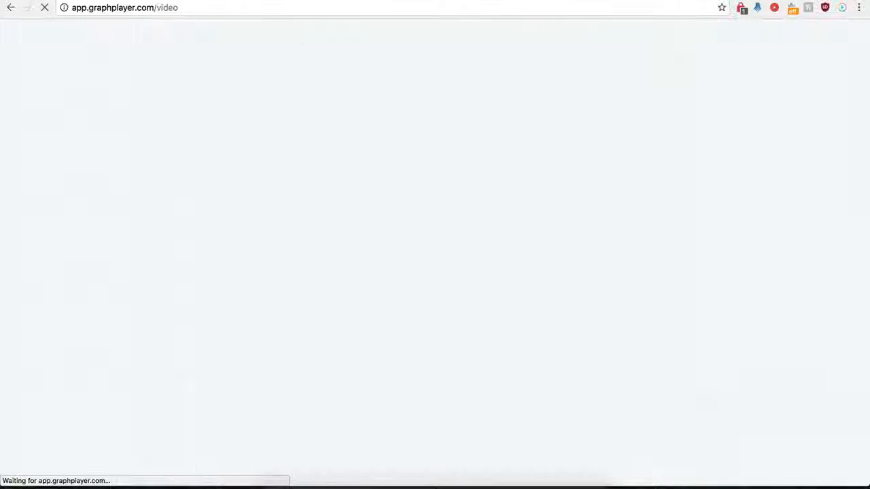
# Step: Switch to the published Test page, reload it to check the custom preview image, and play and pause the video
pyautogui.hotkey('ctrl', 'Tab')
pyautogui.click(45, 7)
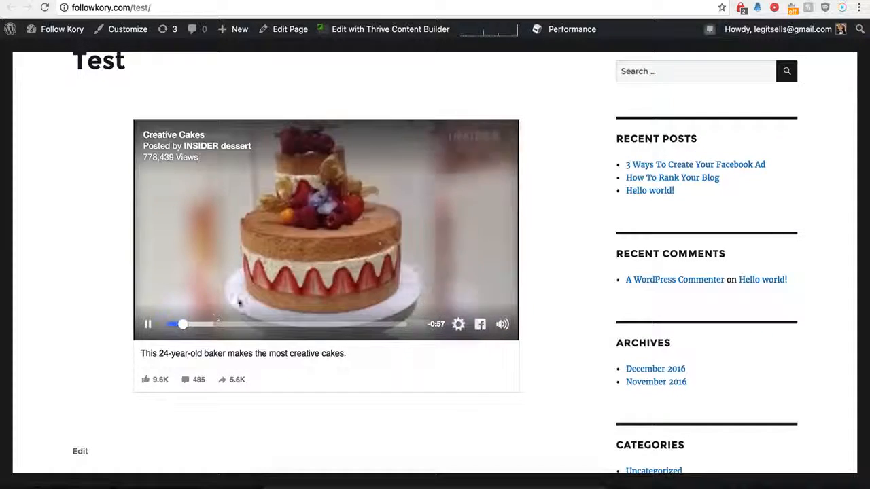
pyautogui.click(357, 265)
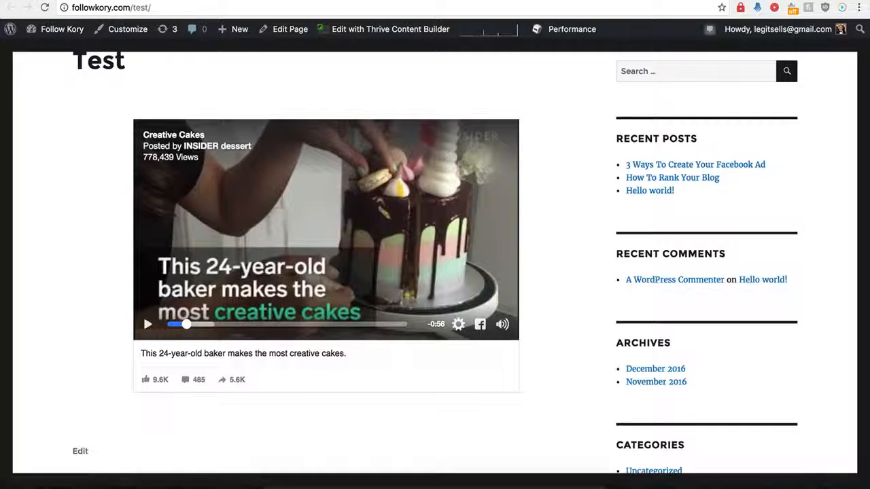
# Step: Switch back to GraphPlayer, reopen the player for editing and turn off Custom Preview
pyautogui.click(196, 0)
pyautogui.click(636, 188)
pyautogui.scroll(-6, 514, 337)
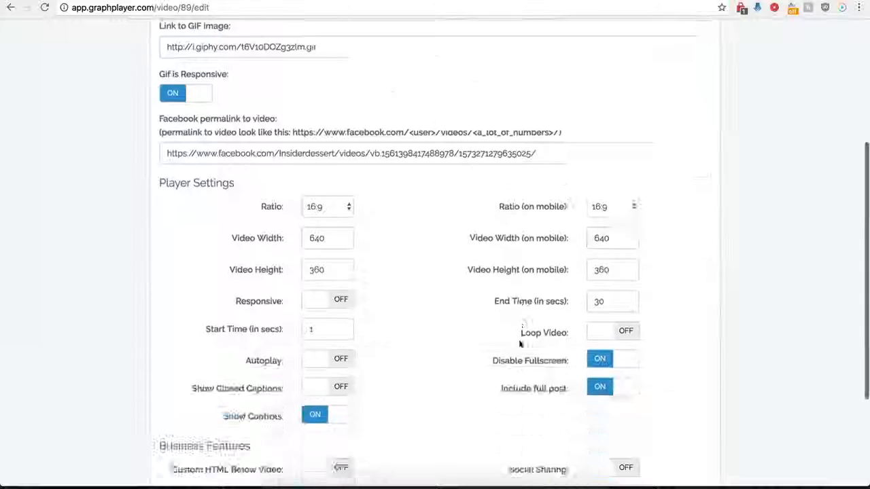
pyautogui.click(594, 347)
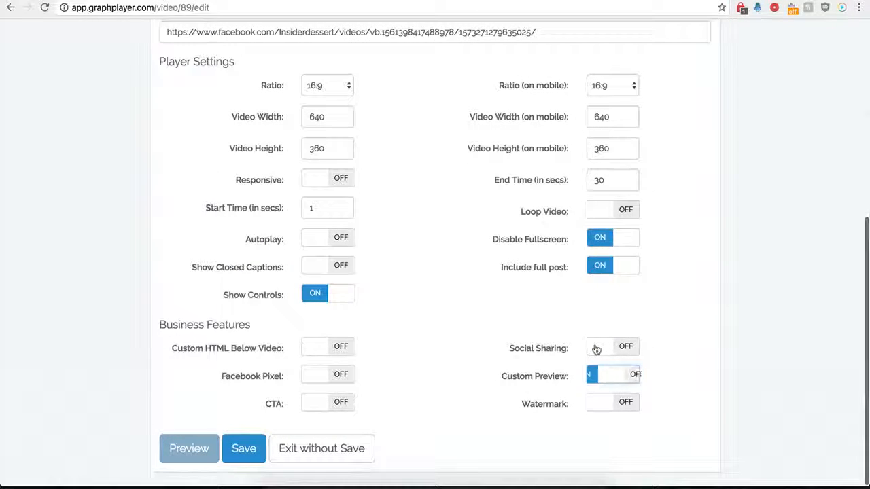
# Step: Turn on Watermark and examine its image URL, link, click action, position, opacity and scale settings
pyautogui.click(627, 403)
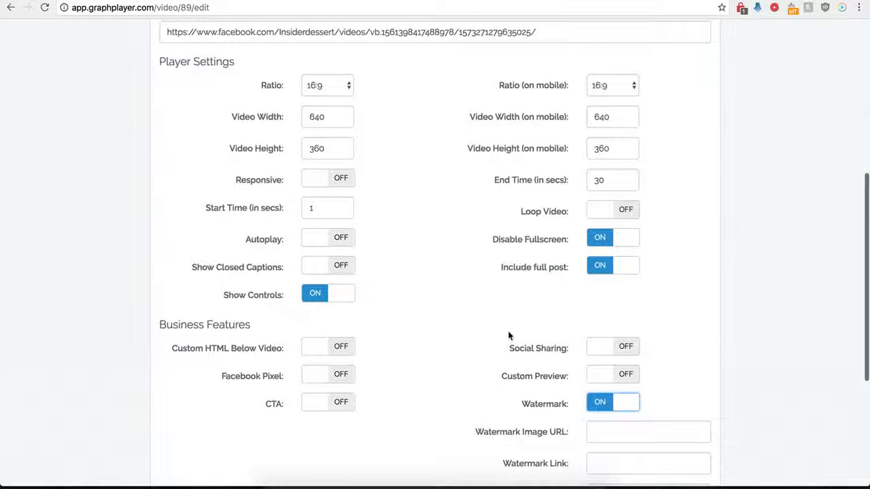
pyautogui.scroll(-3, 528, 416)
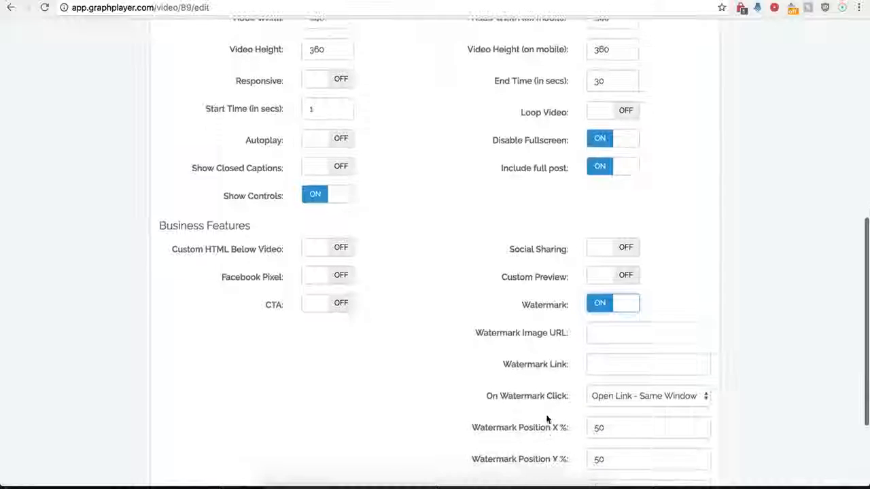
pyautogui.click(603, 333)
pyautogui.scroll(-3, 526, 353)
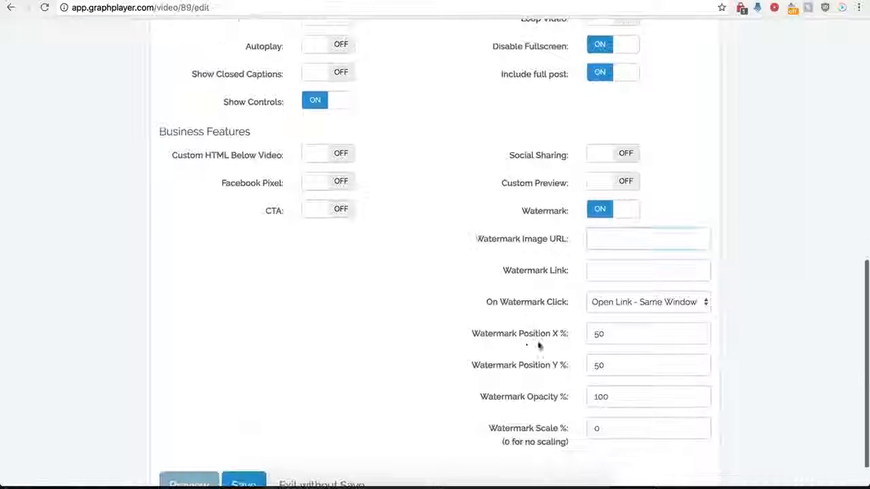
pyautogui.click(597, 272)
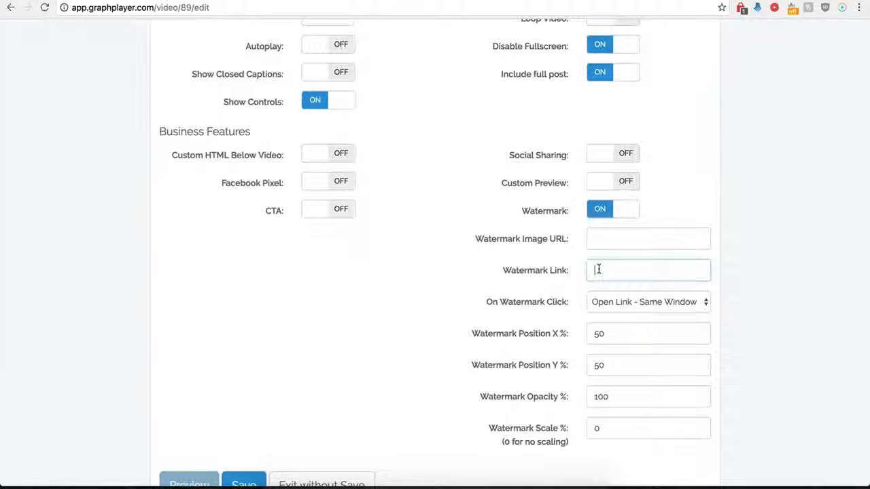
pyautogui.click(661, 301)
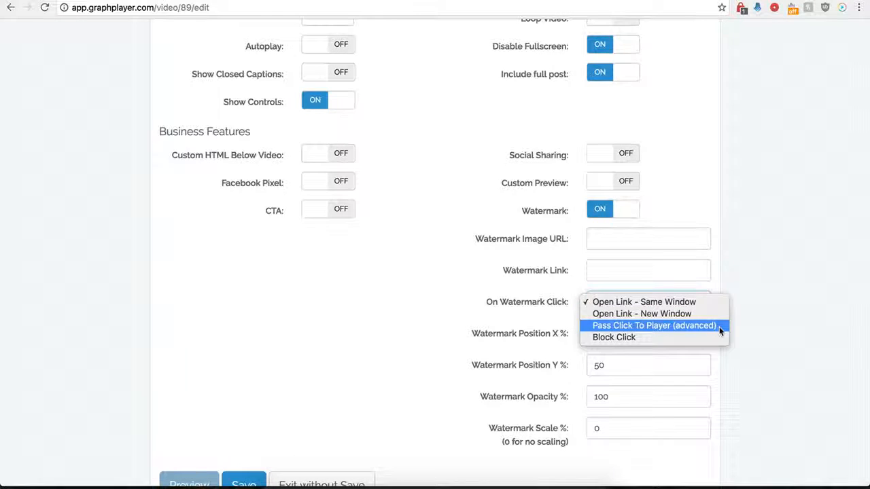
pyautogui.click(469, 289)
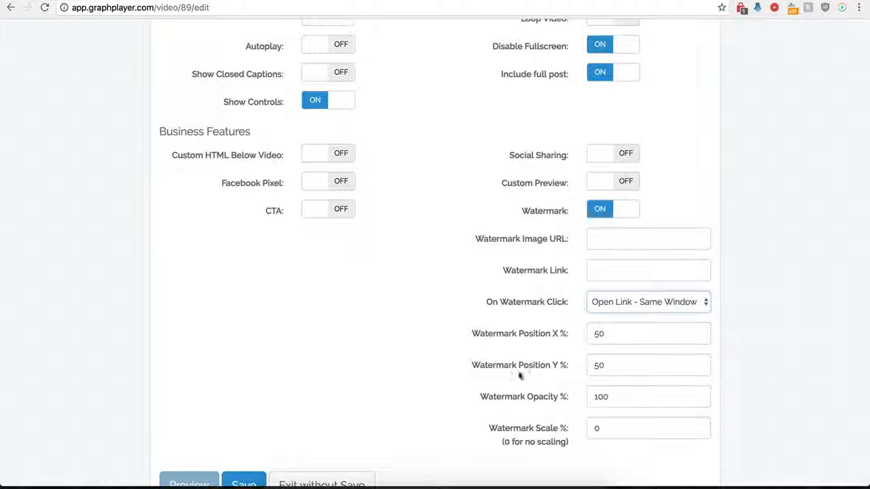
# Step: Briefly show the CTA settings for comparison with the watermark options, and turn both CTA and Watermark off
pyautogui.click(335, 216)
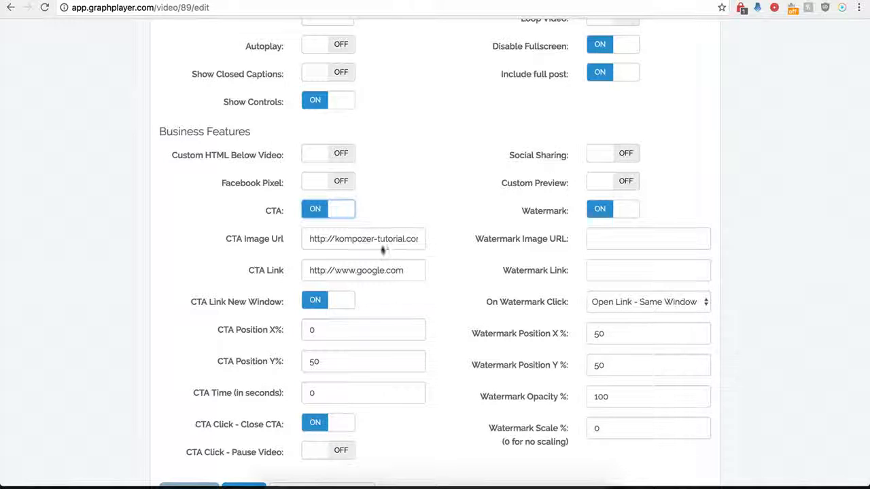
pyautogui.click(332, 221)
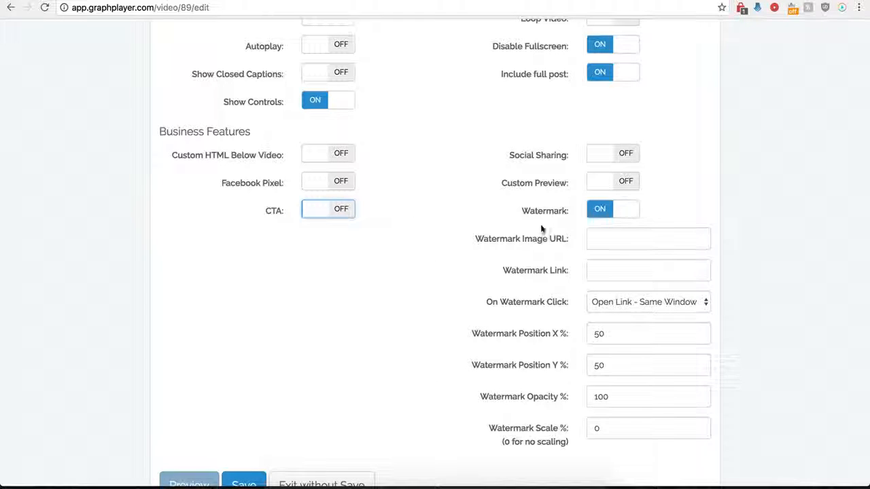
pyautogui.click(599, 212)
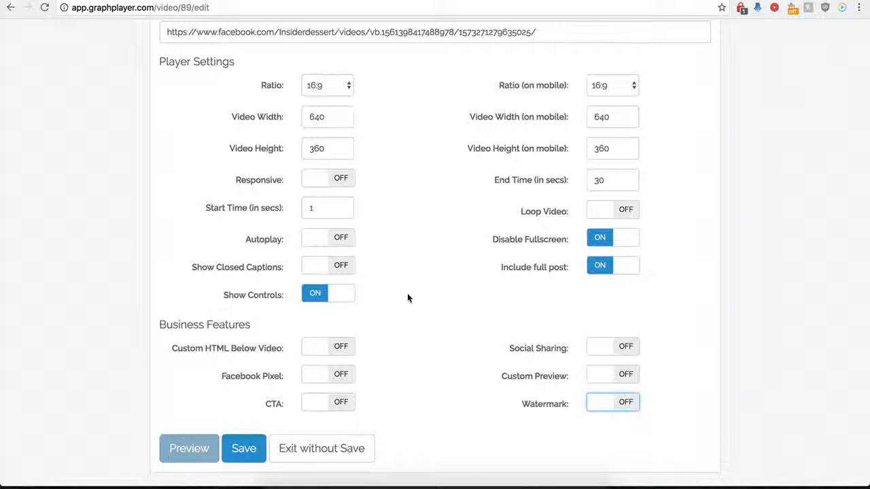